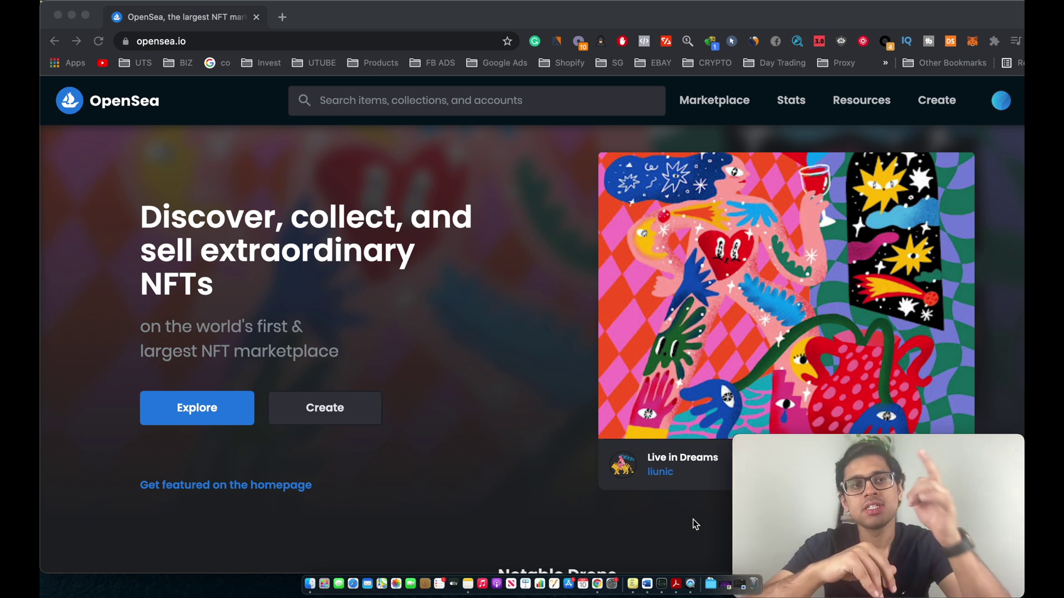
Step: Open the Top NFTs rankings page from the Stats menu
left_click(528, 379)
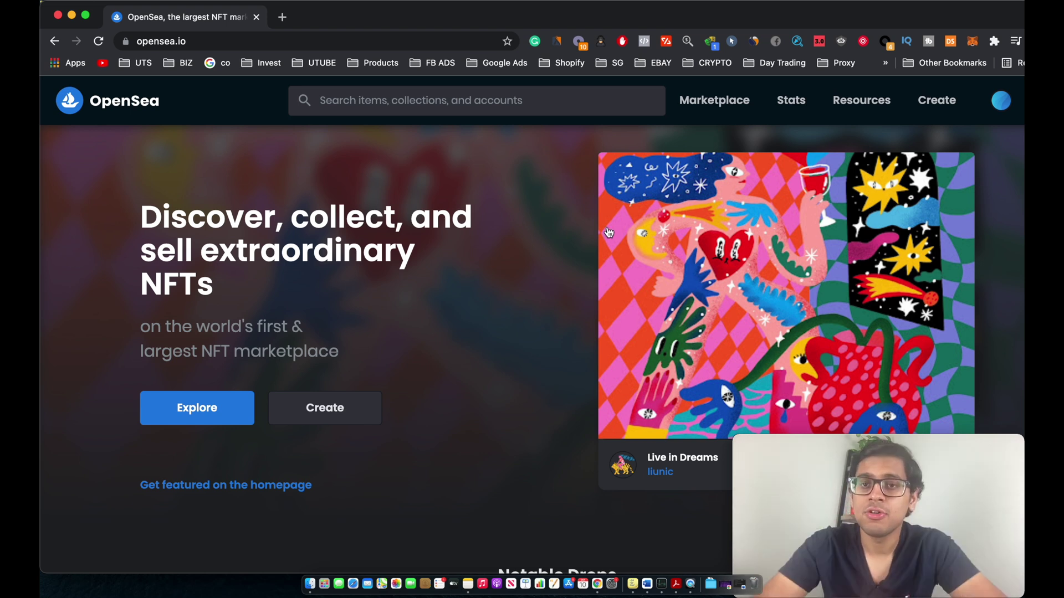
mouse_move(803, 106)
left_click(793, 143)
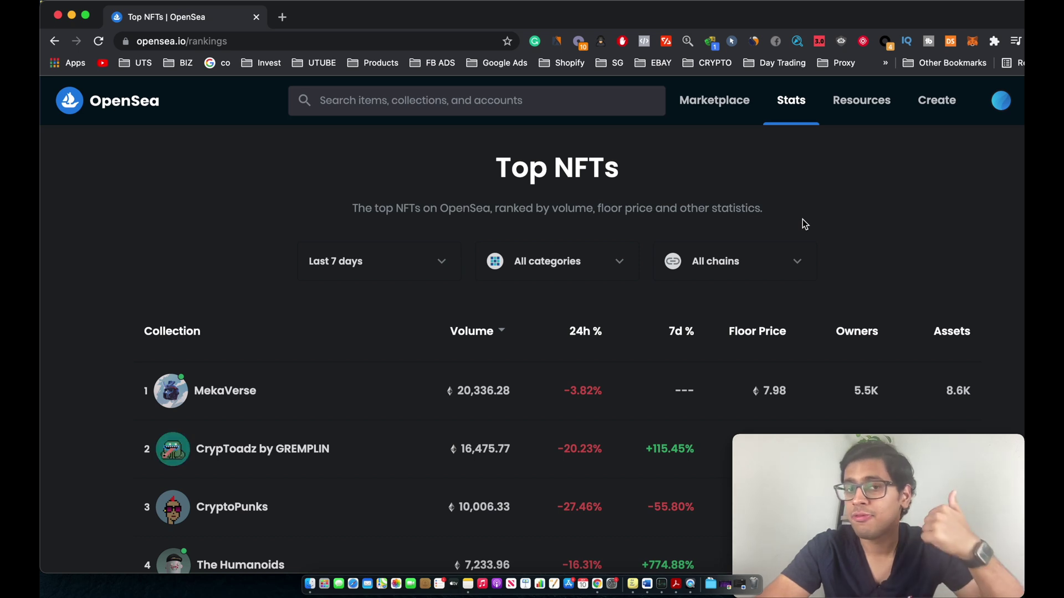
scroll(803, 227, "down", 3)
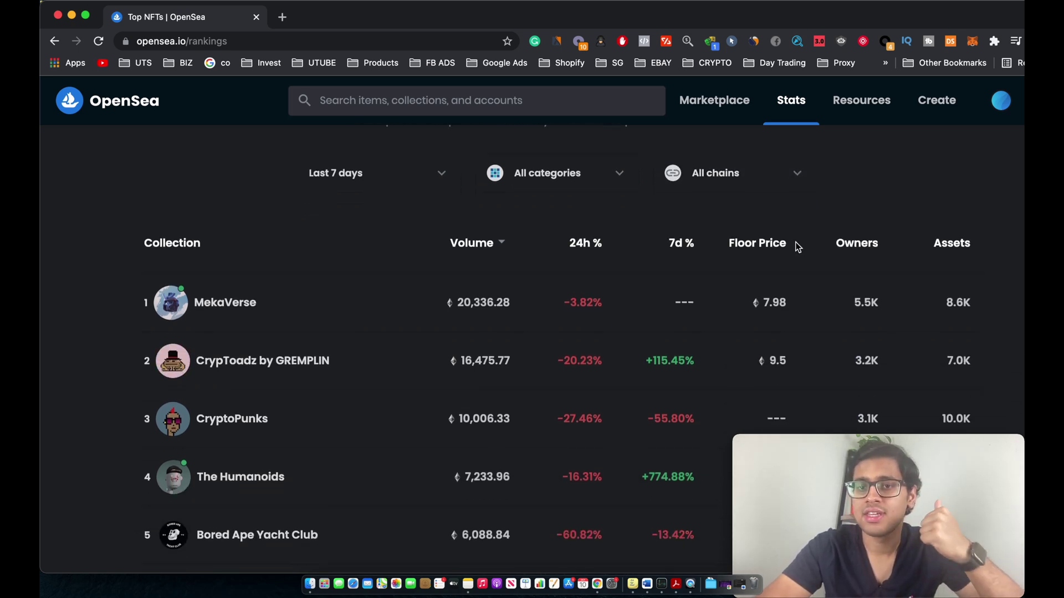
scroll(261, 155, "down", 3)
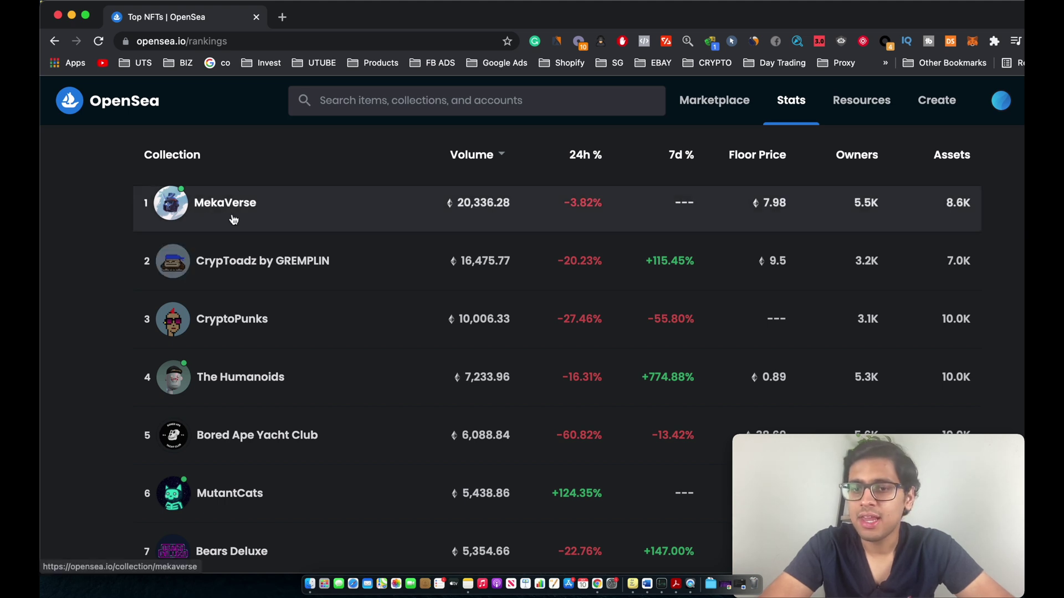
scroll(238, 221, "up", 1)
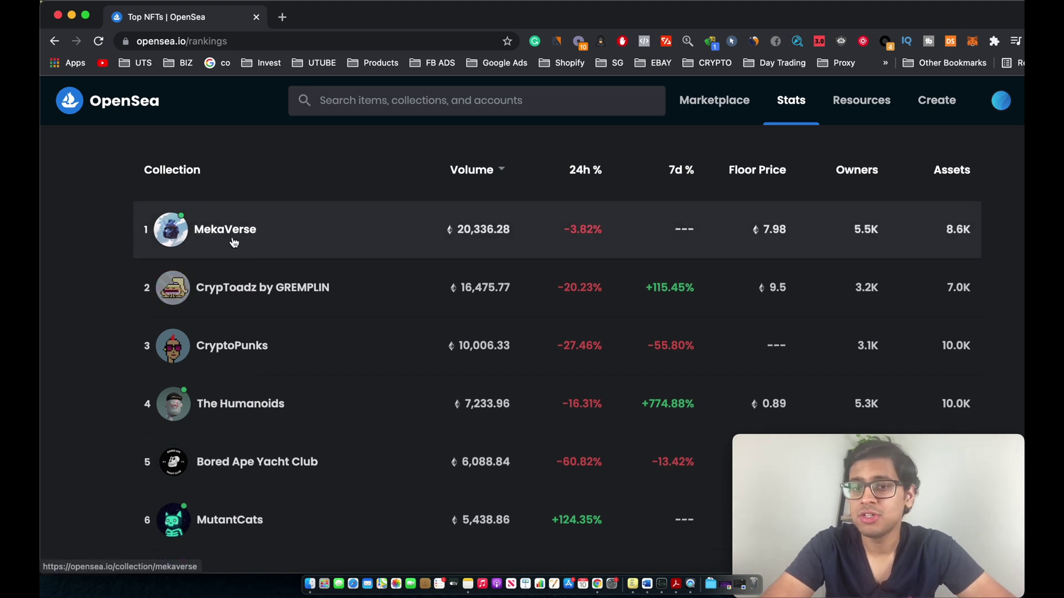
scroll(234, 243, "down", 1)
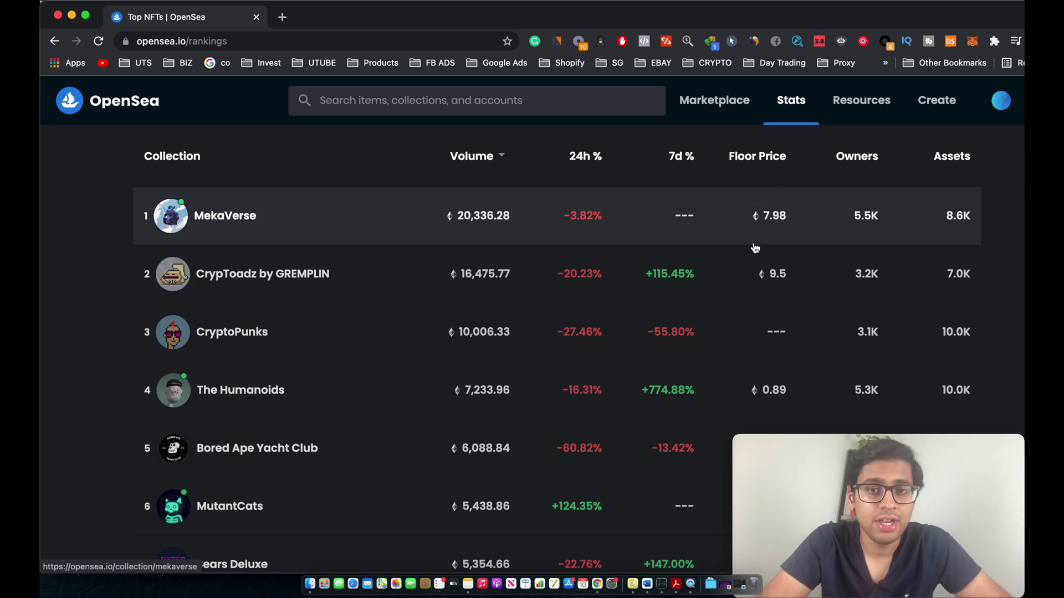
scroll(423, 254, "down", 6)
scroll(421, 252, "down", 13)
scroll(422, 255, "down", 1)
scroll(208, 403, "down", 5)
scroll(207, 403, "down", 12)
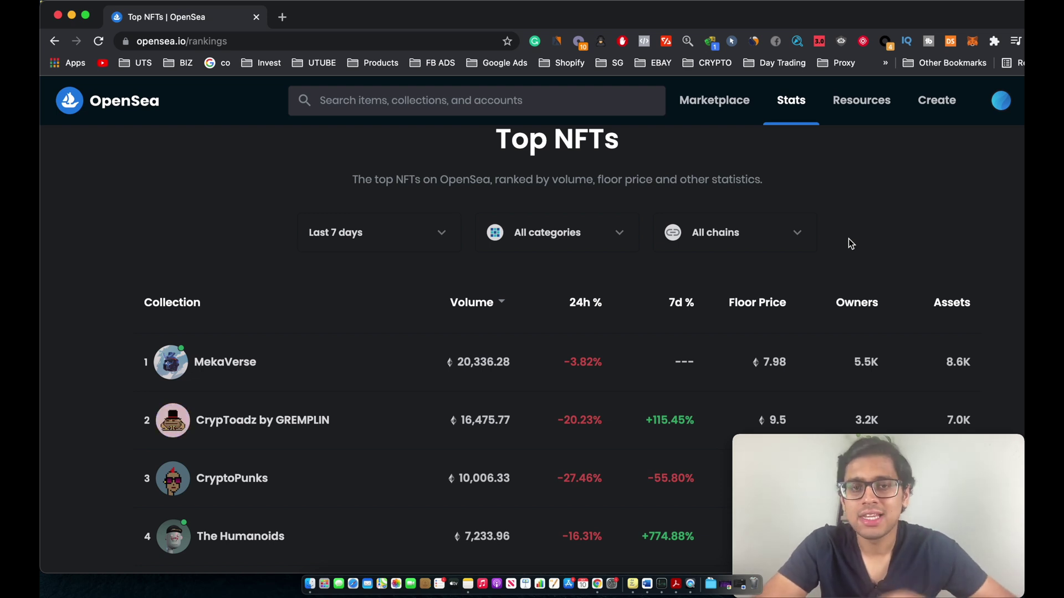
left_click(770, 240)
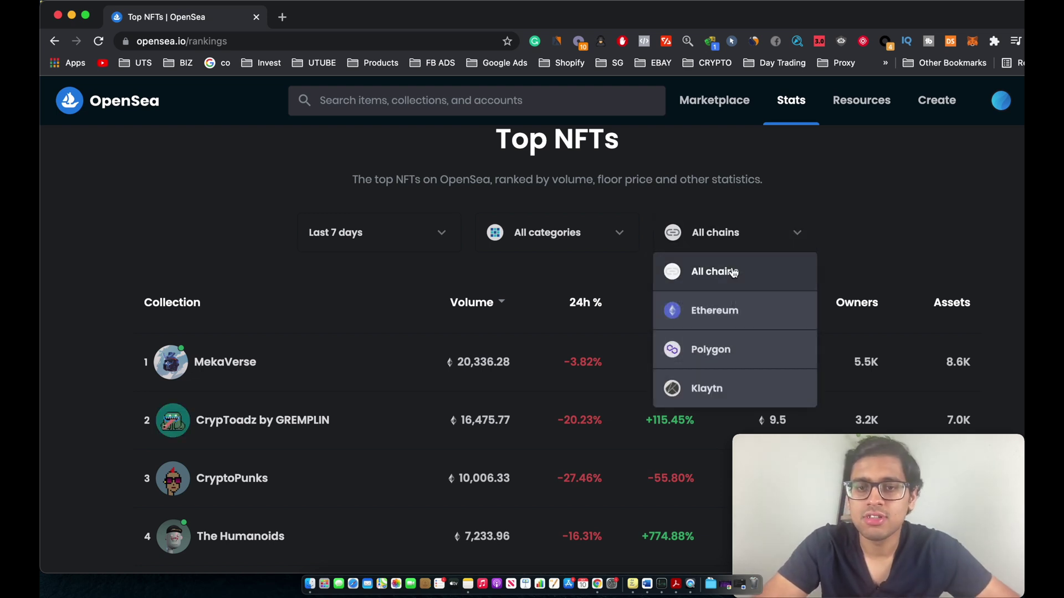
left_click(701, 356)
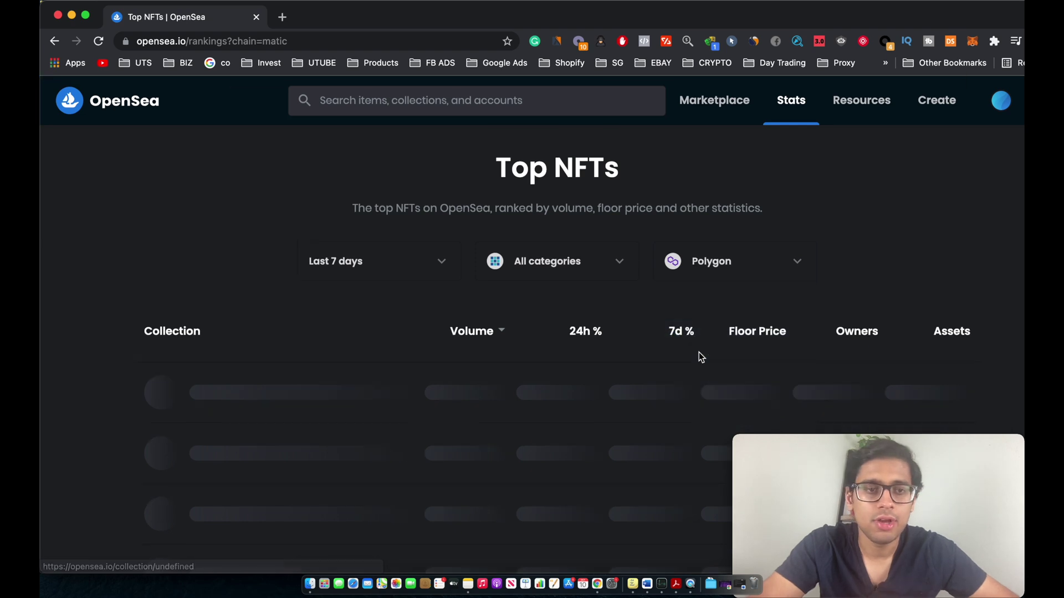
scroll(414, 335, "down", 2)
scroll(344, 318, "down", 2)
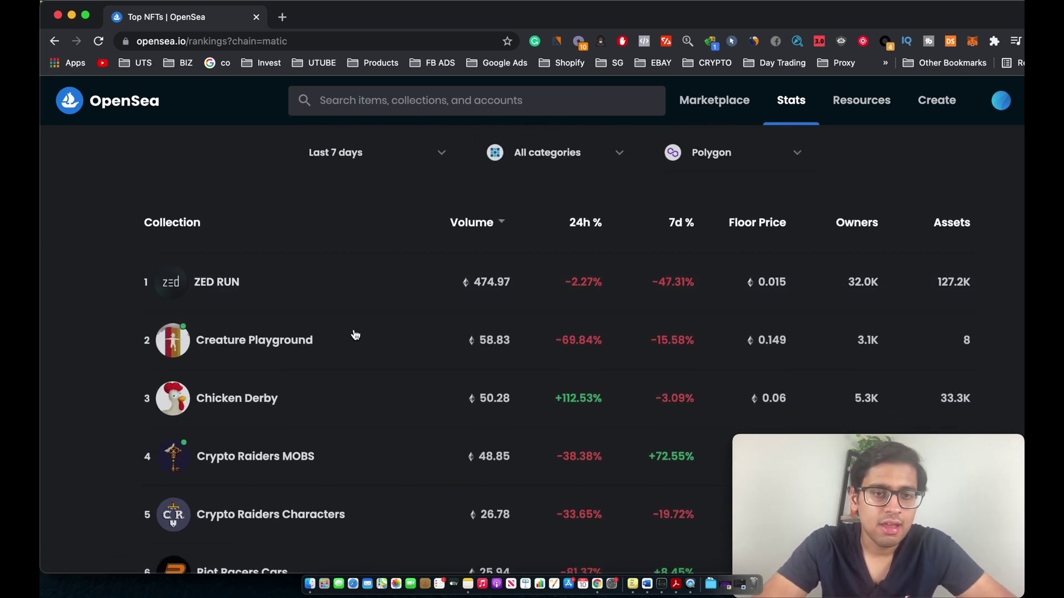
scroll(342, 344, "down", 10)
scroll(342, 344, "down", 3)
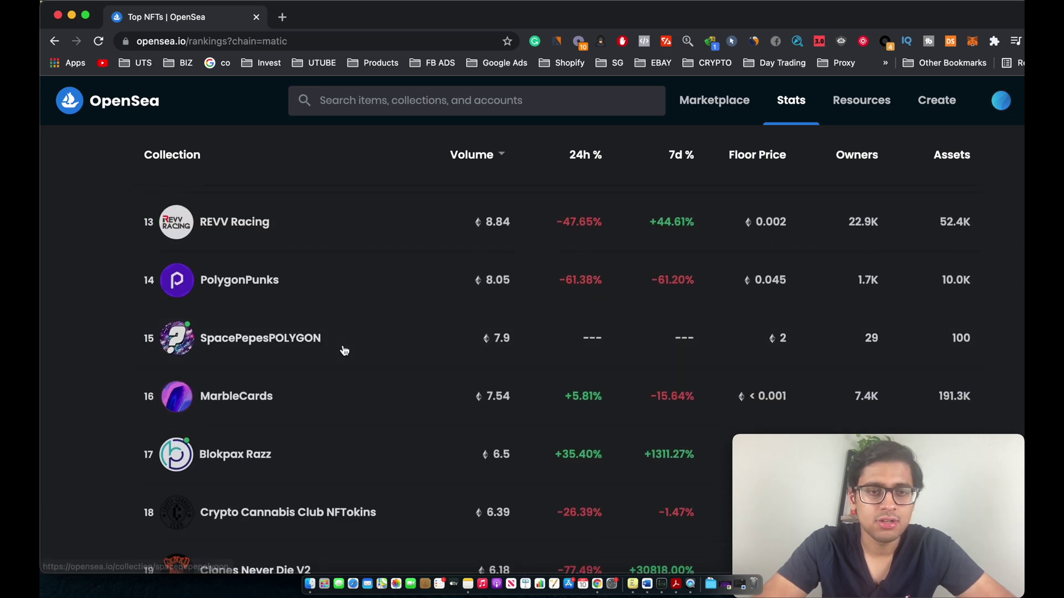
scroll(343, 344, "up", 15)
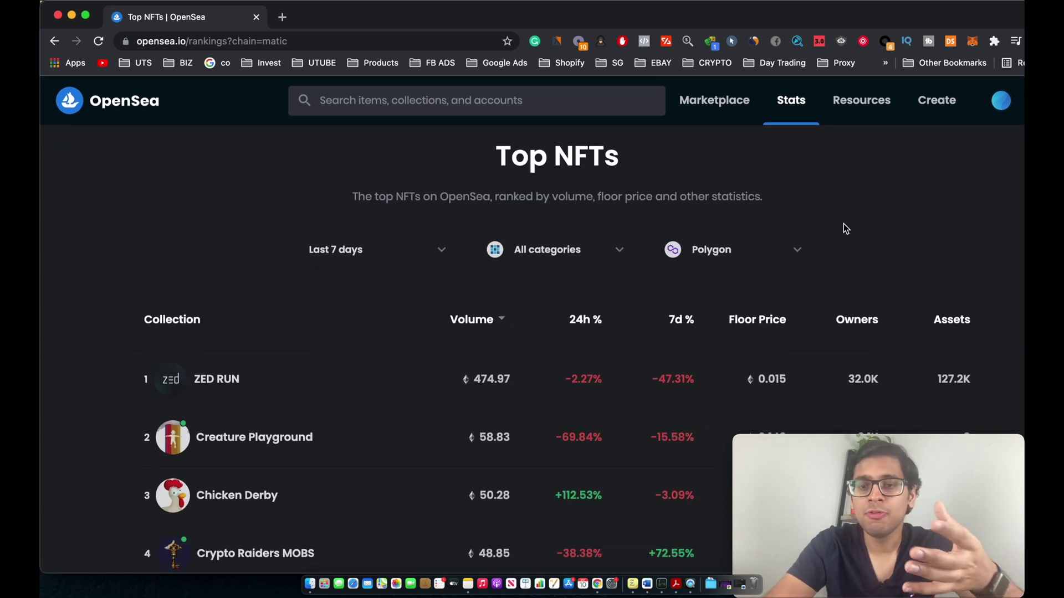
left_click(760, 244)
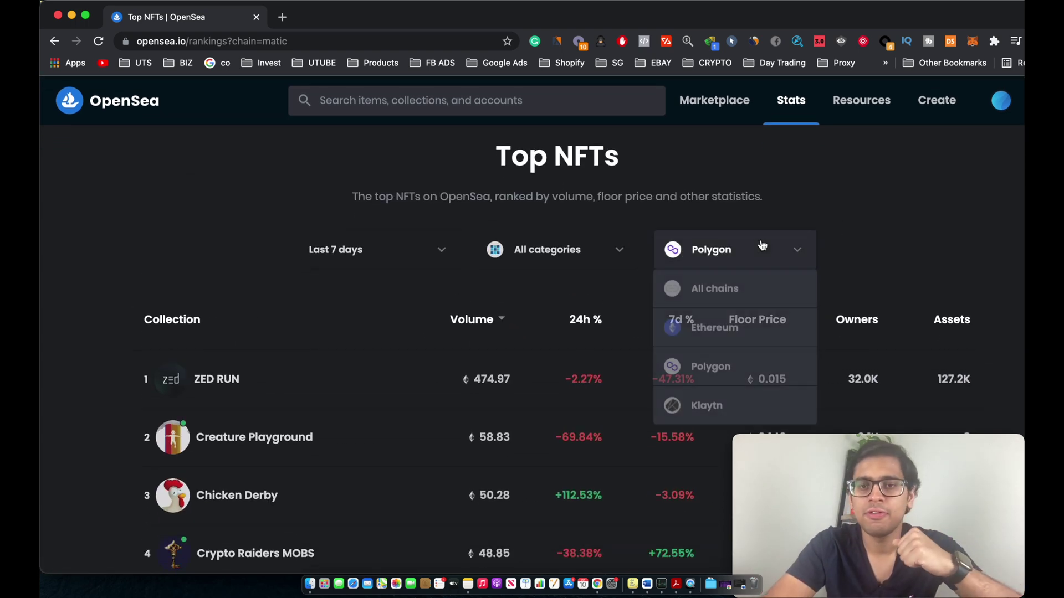
left_click(713, 289)
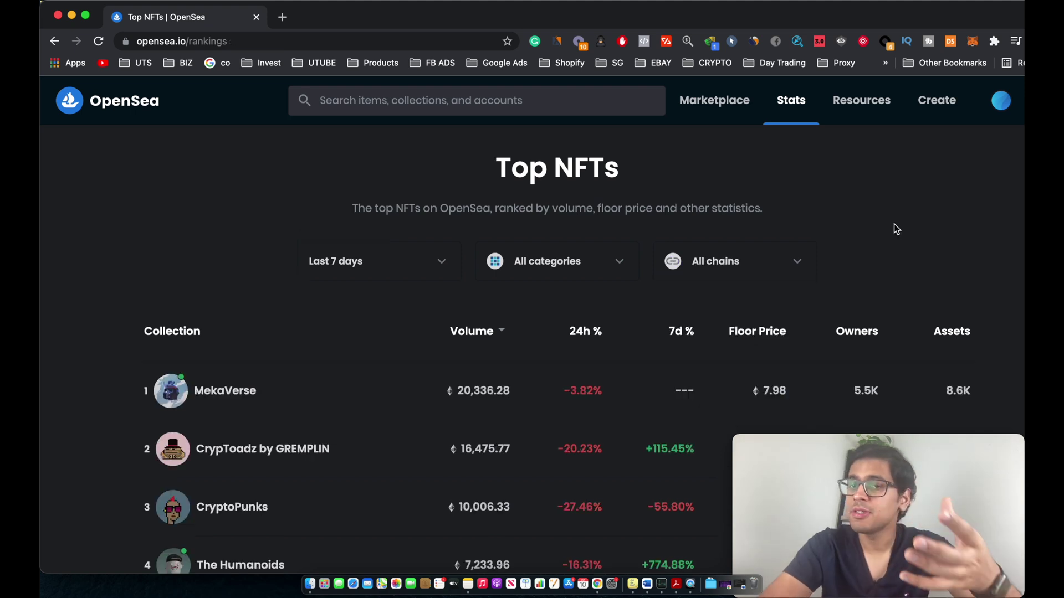
left_click(795, 261)
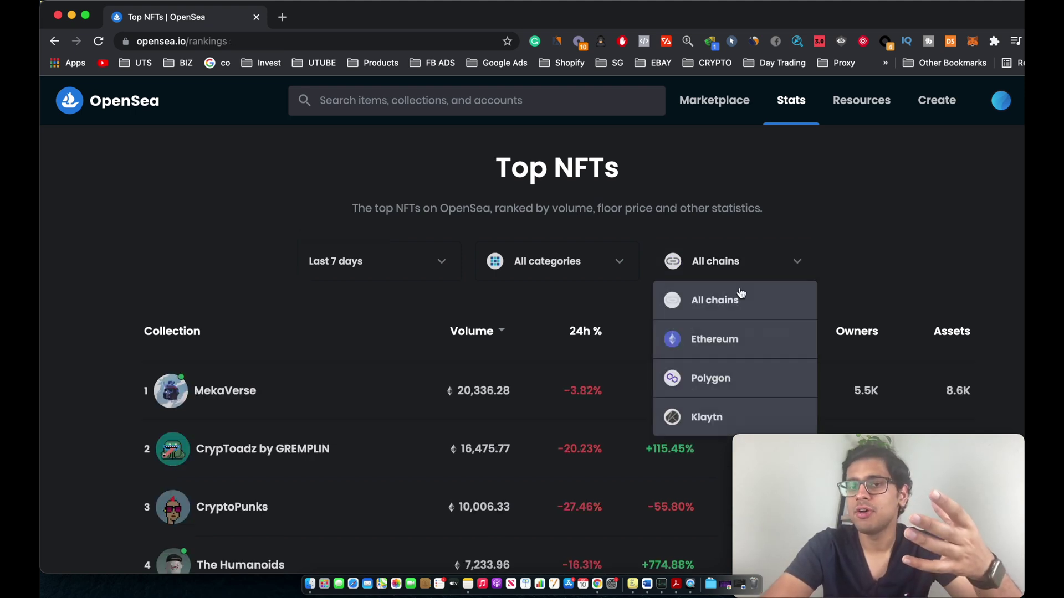
left_click(714, 304)
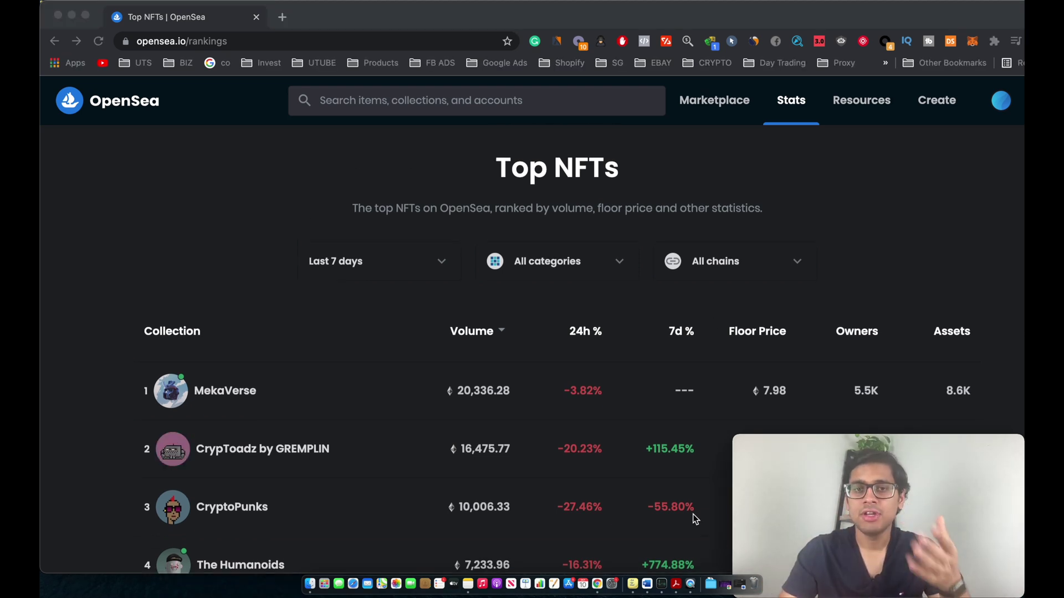
left_click(797, 106)
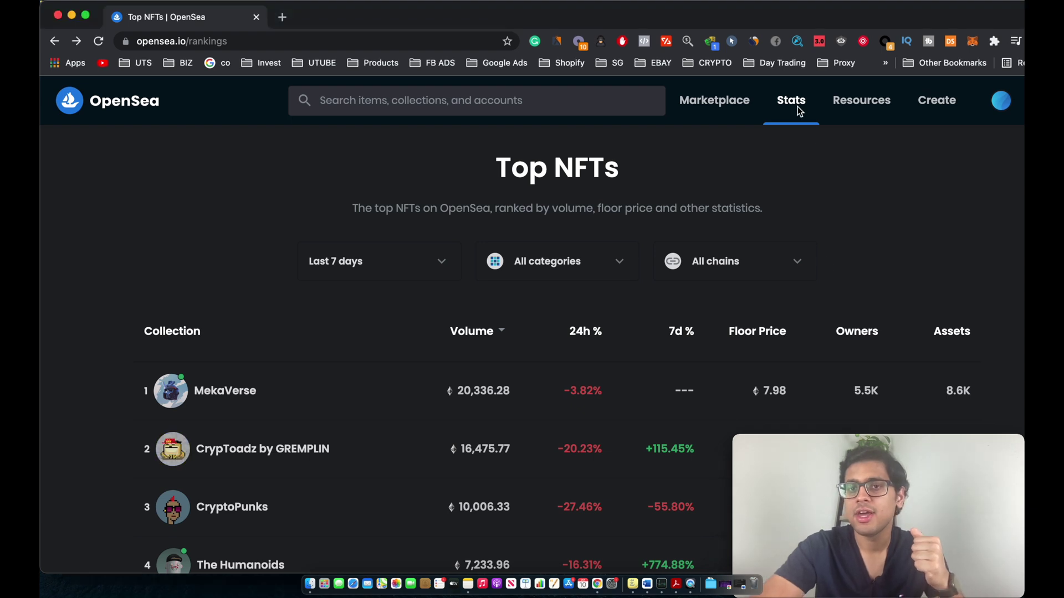
Step: Open Stats > Activity and scroll through the recent sales trading history
left_click(794, 154)
left_click(796, 180)
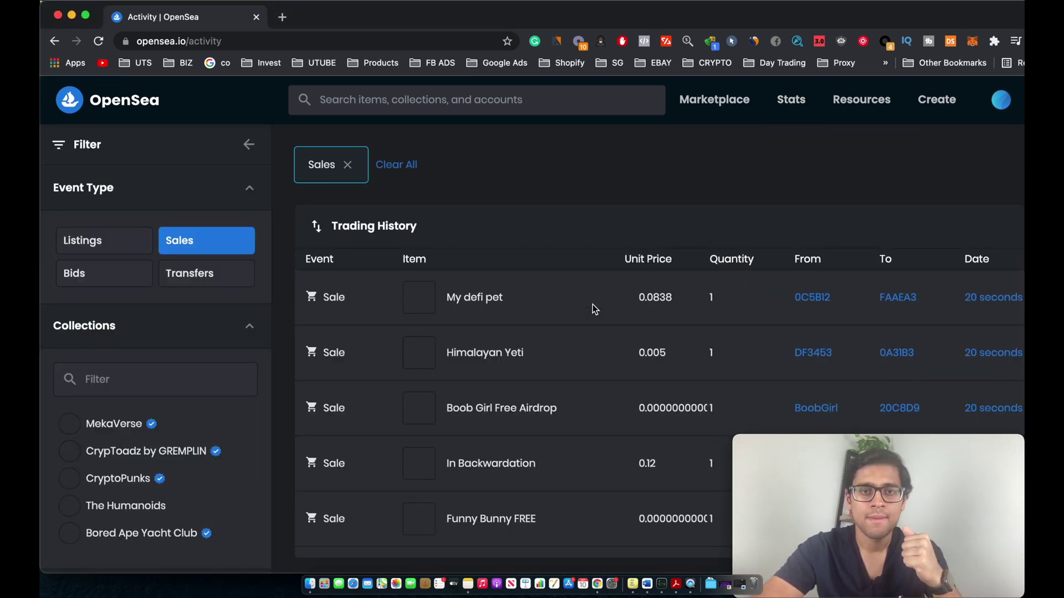
scroll(870, 216, "down", 1)
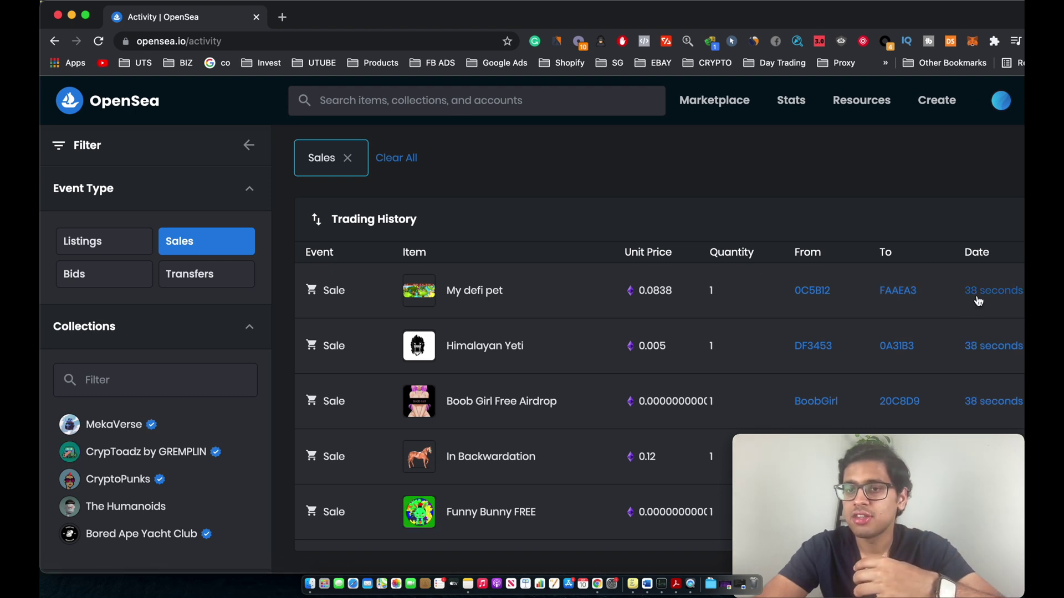
scroll(634, 380, "down", 4)
scroll(634, 380, "up", 4)
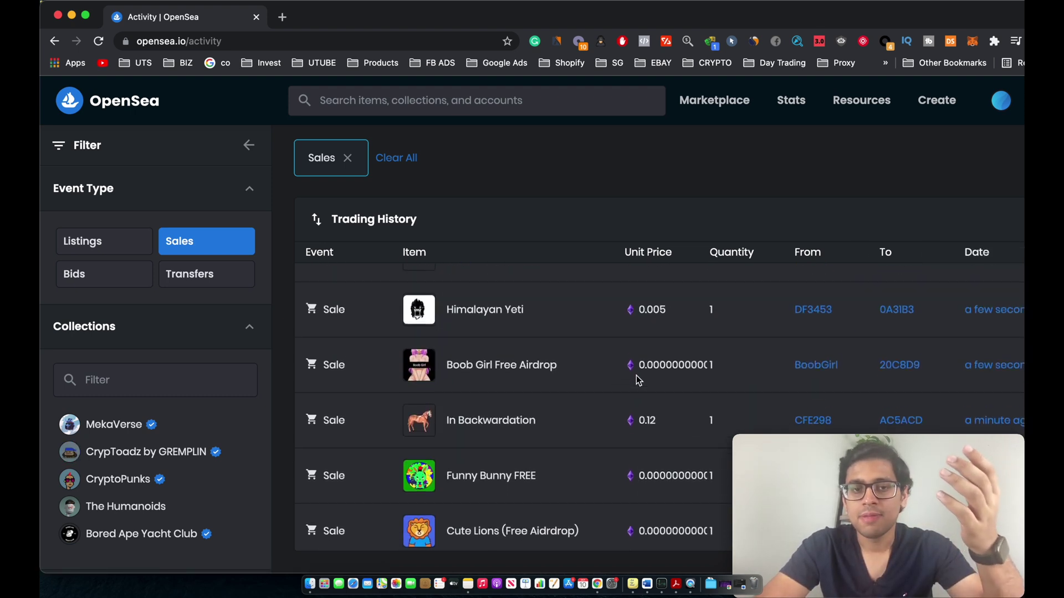
scroll(637, 380, "down", 2)
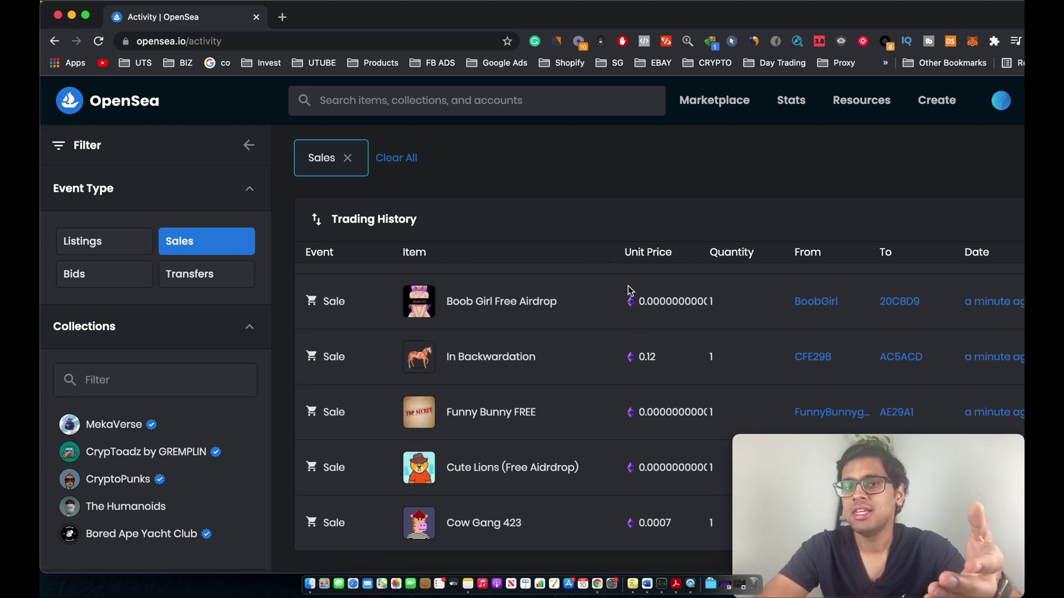
scroll(632, 311, "down", 1)
scroll(601, 453, "down", 5)
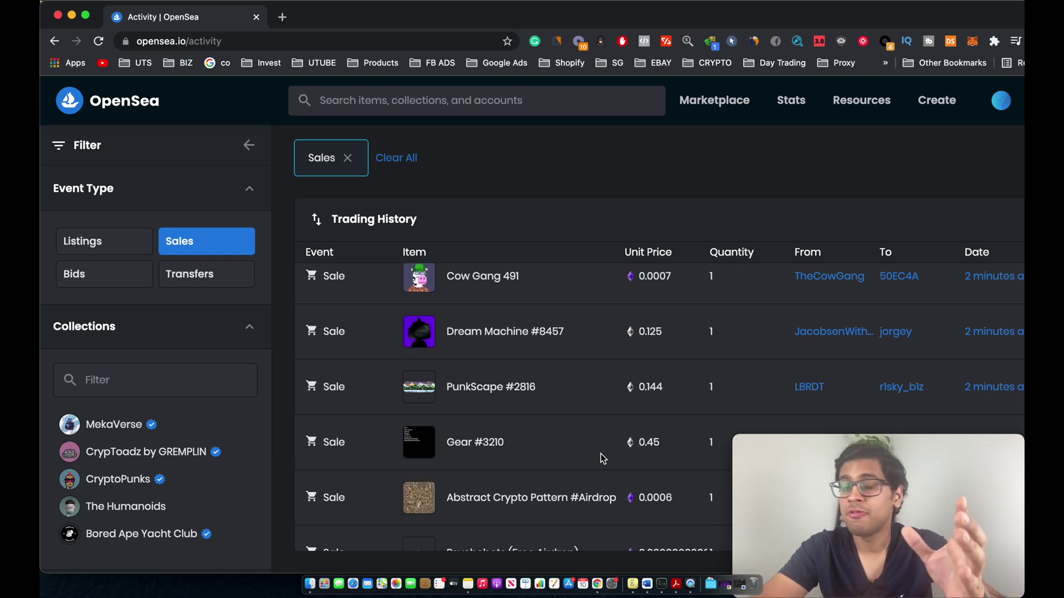
scroll(601, 453, "down", 2)
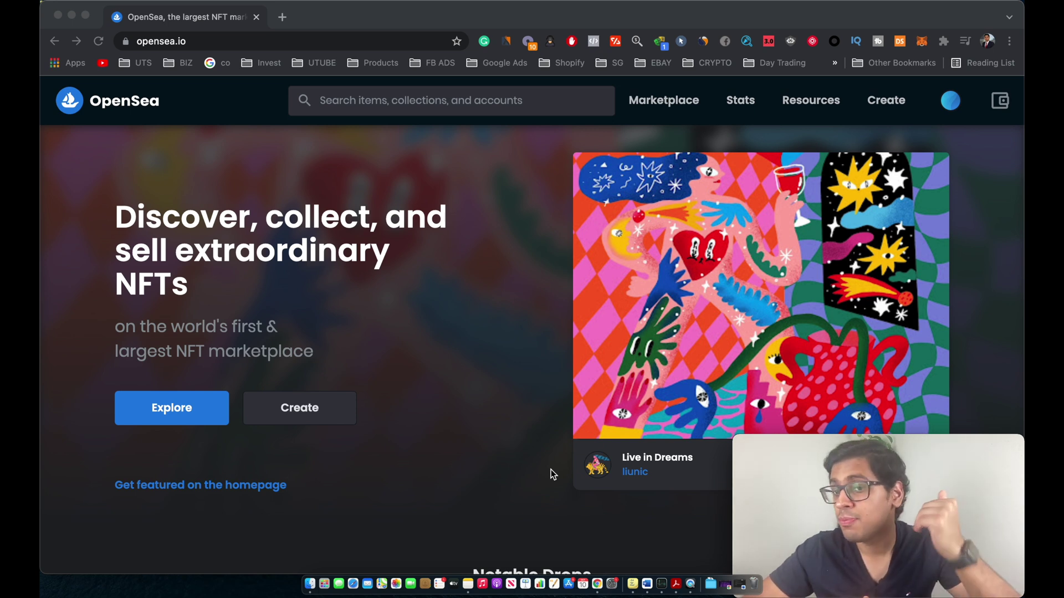
Step: Search 'bored ap' and open the Bored Ape Yacht Club collection page
left_click(490, 393)
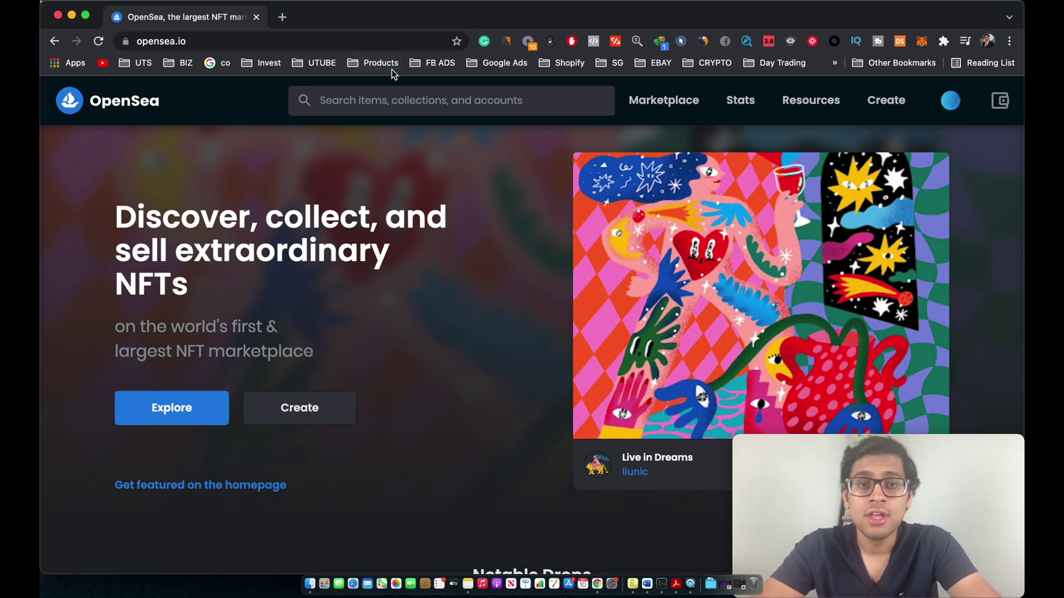
type("b")
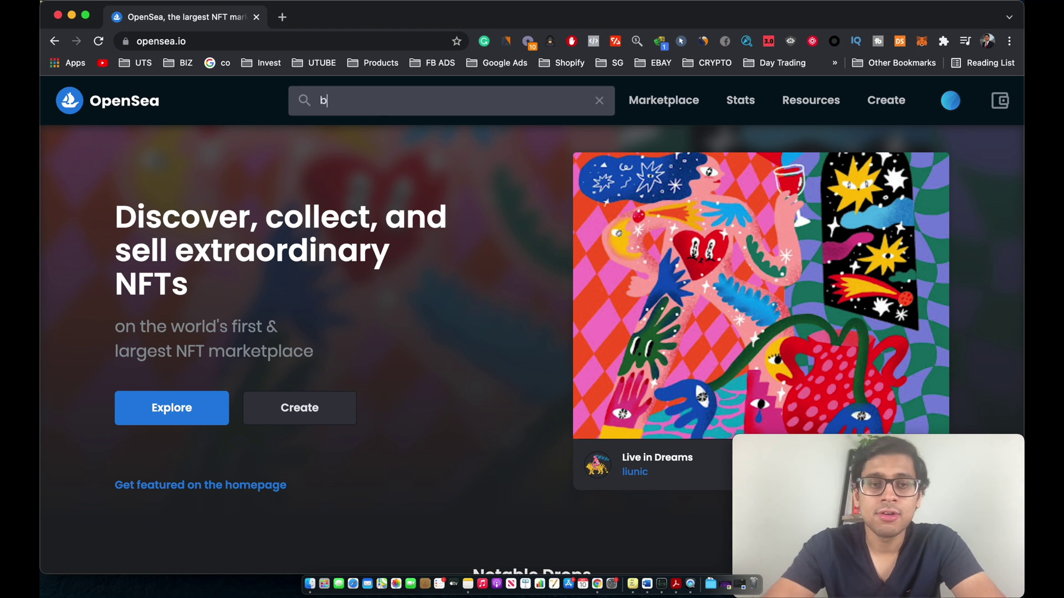
type("ored ap")
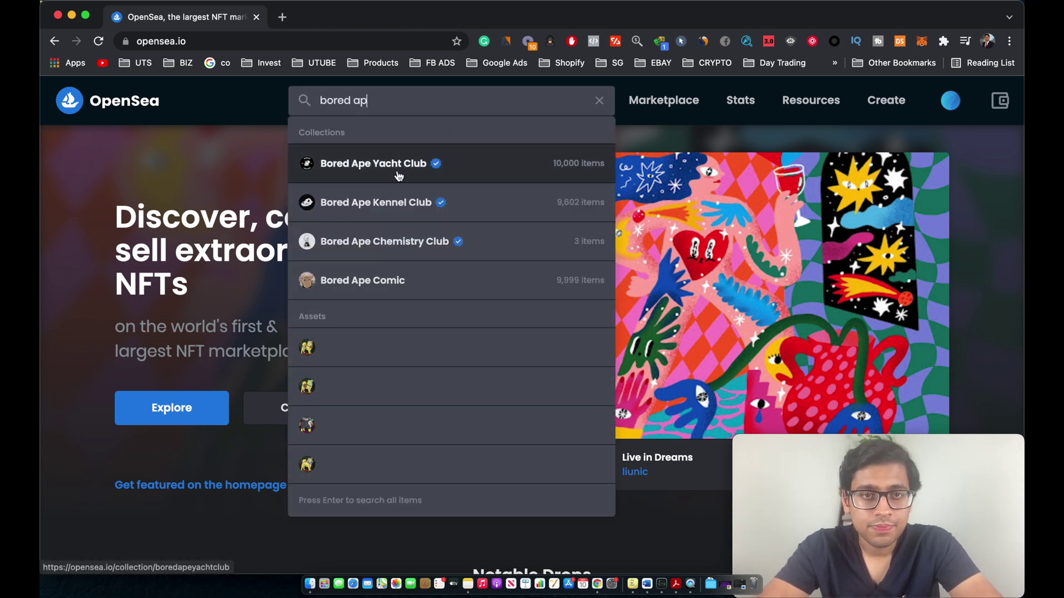
left_click(398, 171)
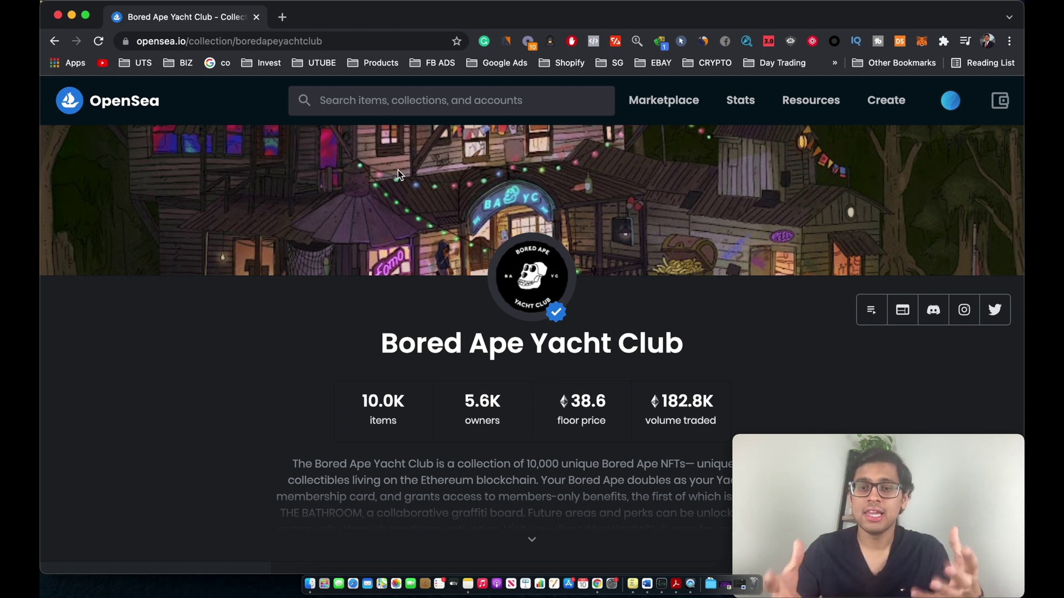
scroll(373, 271, "down", 2)
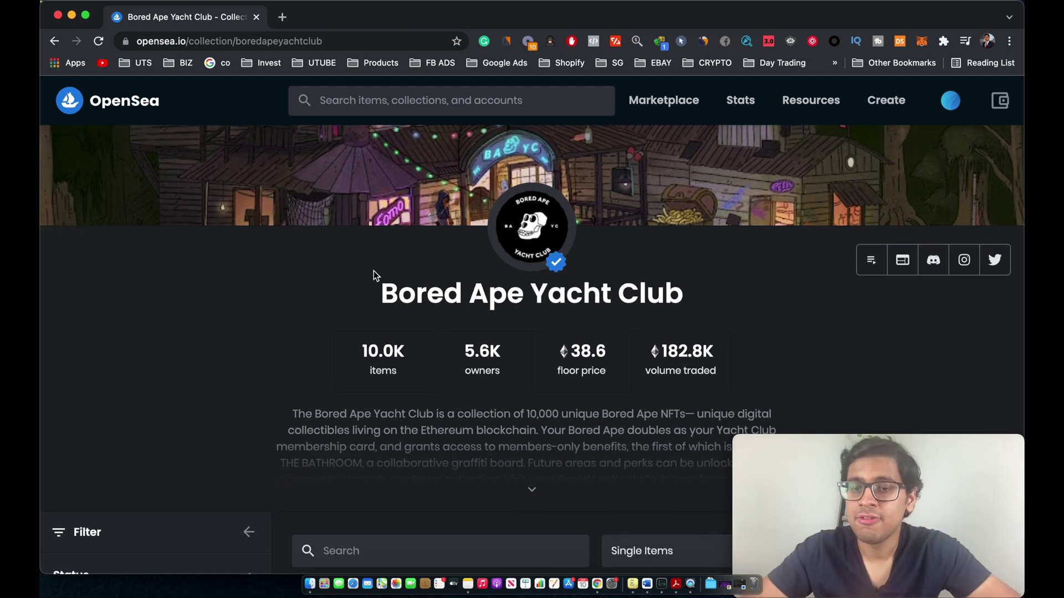
scroll(374, 271, "up", 2)
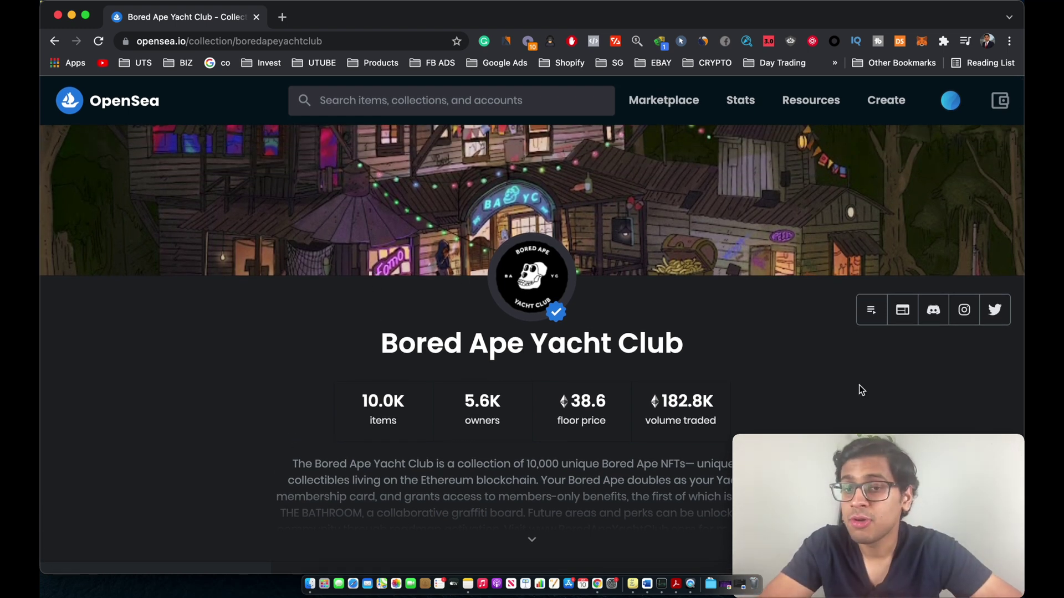
left_click(903, 310)
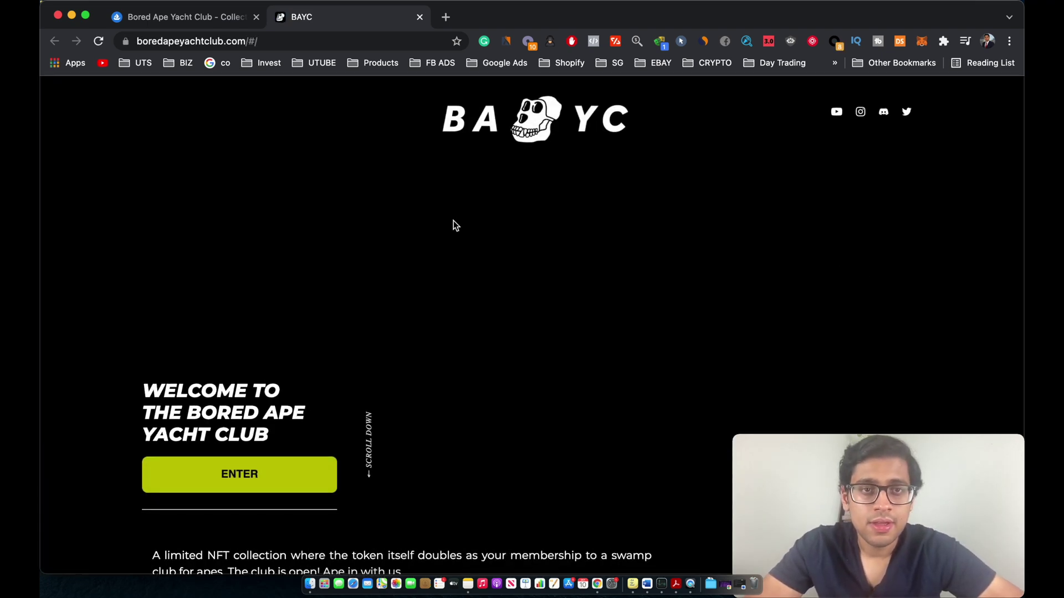
scroll(343, 272, "down", 4)
scroll(341, 273, "up", 5)
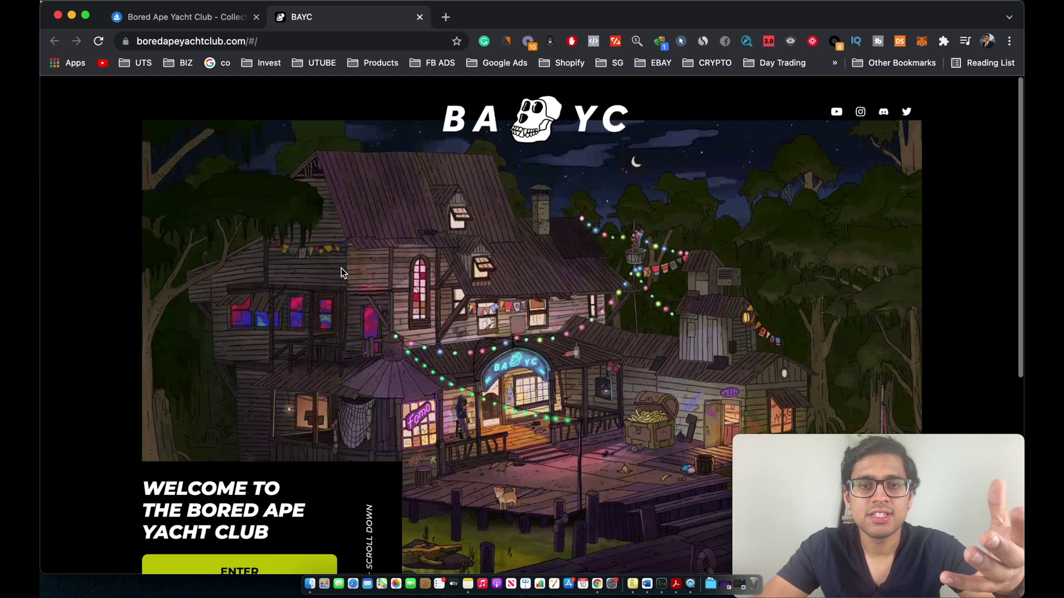
left_click(419, 16)
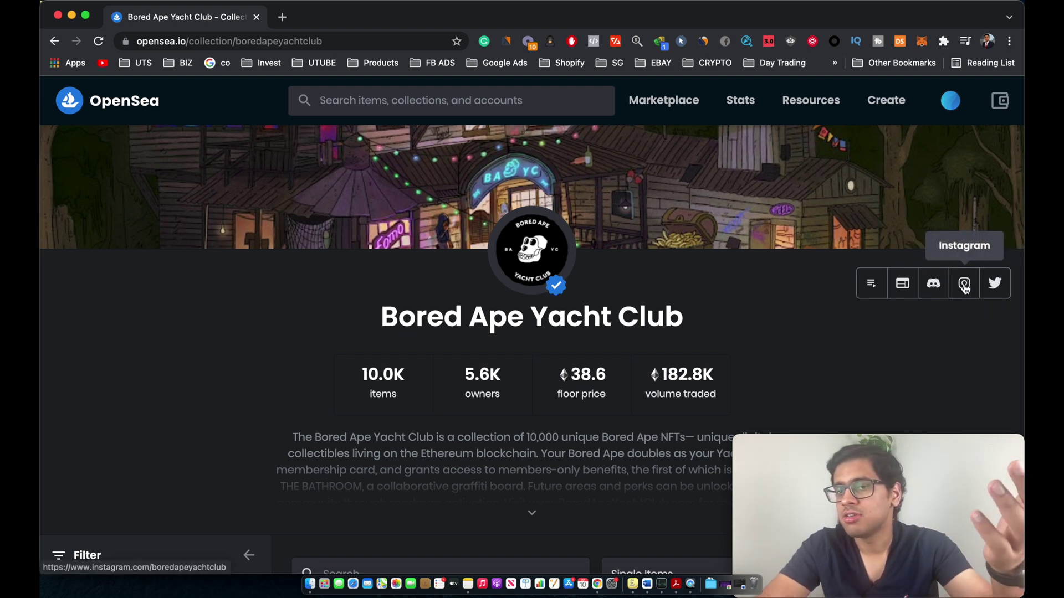
scroll(898, 341, "down", 1)
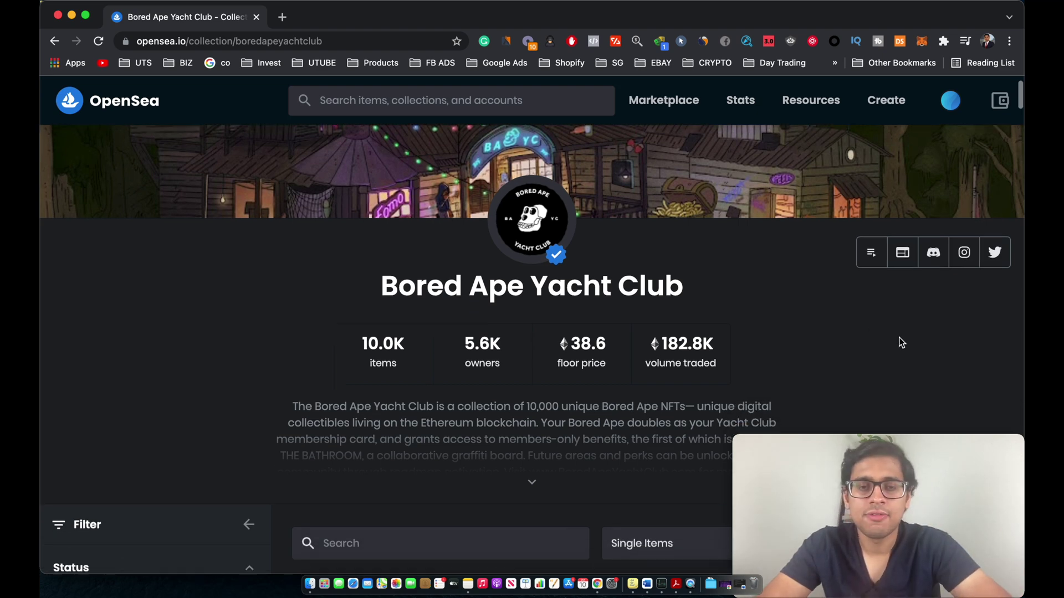
scroll(901, 342, "down", 2)
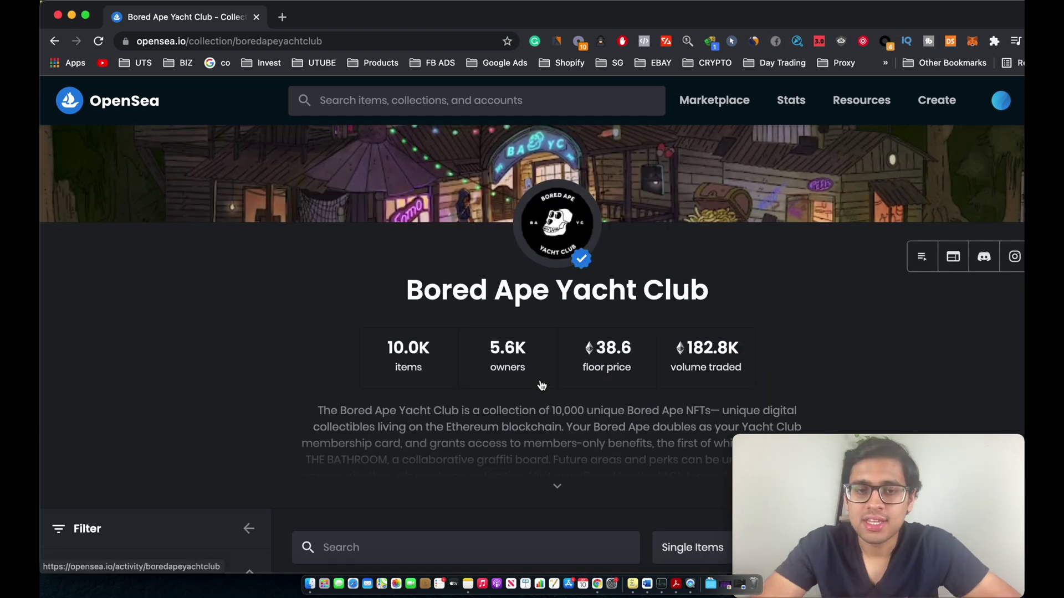
scroll(542, 385, "down", 1)
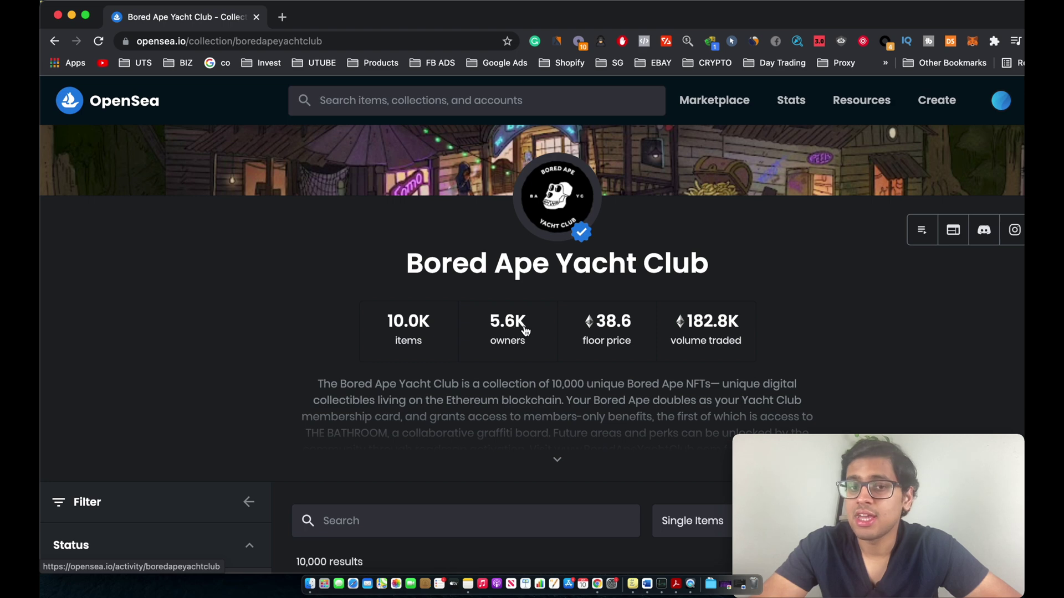
scroll(506, 374, "down", 1)
scroll(507, 374, "up", 2)
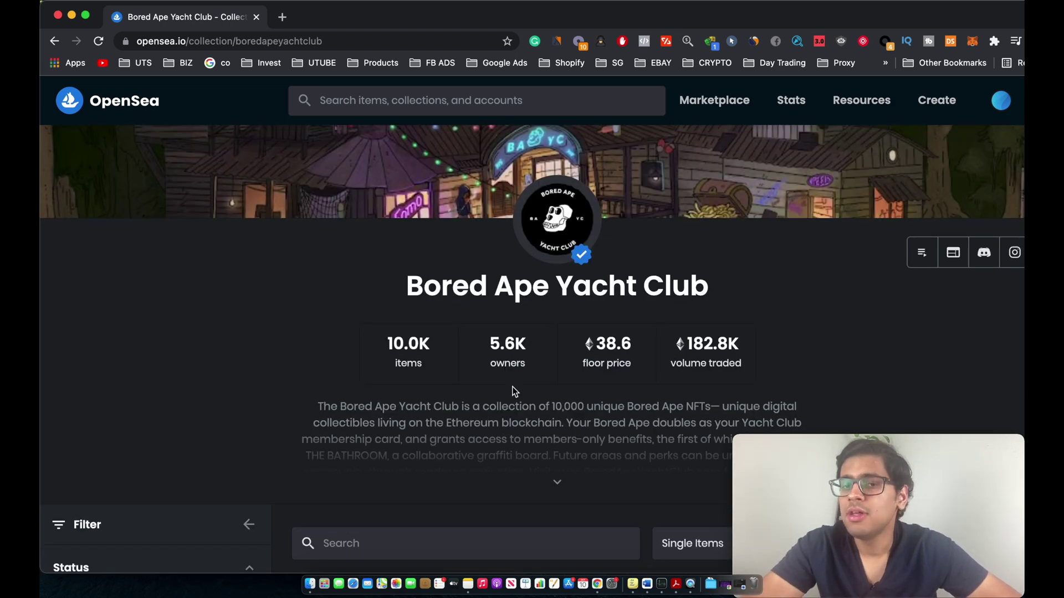
scroll(511, 388, "down", 15)
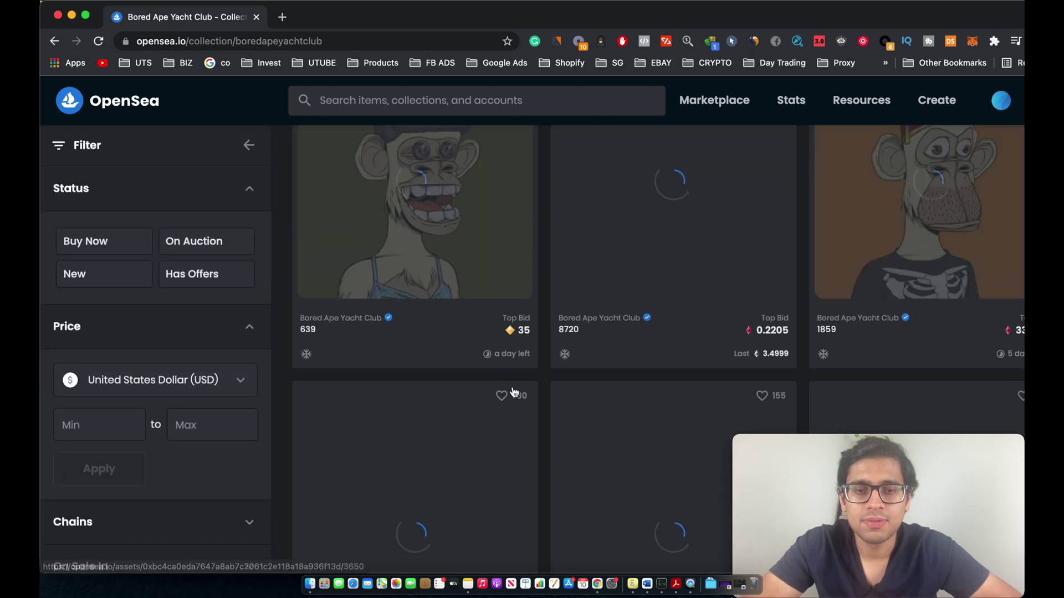
scroll(554, 388, "up", 13)
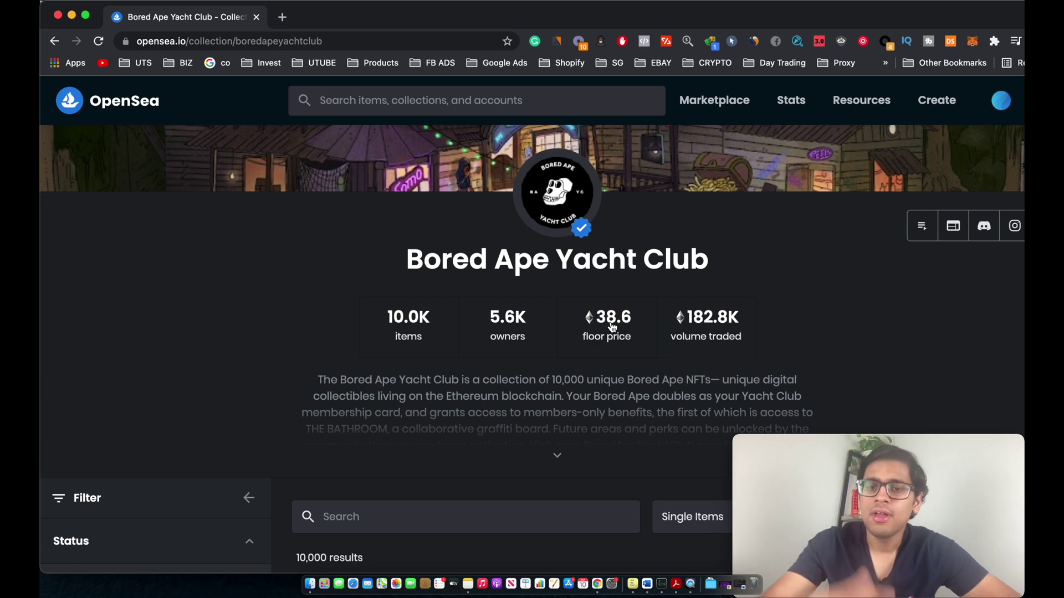
scroll(613, 327, "up", 3)
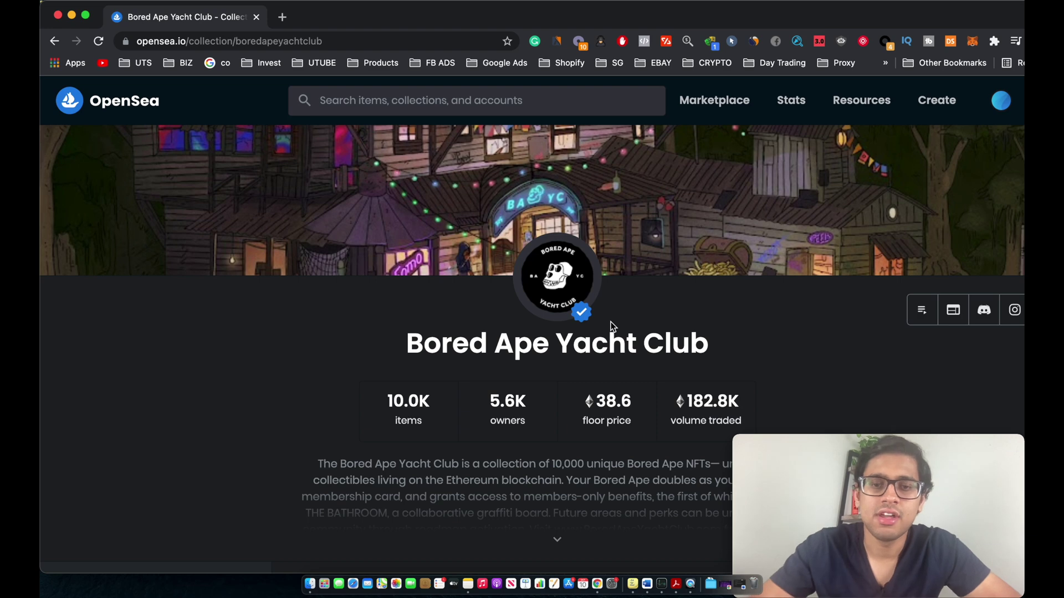
scroll(610, 322, "down", 1)
scroll(493, 449, "down", 3)
scroll(495, 448, "down", 2)
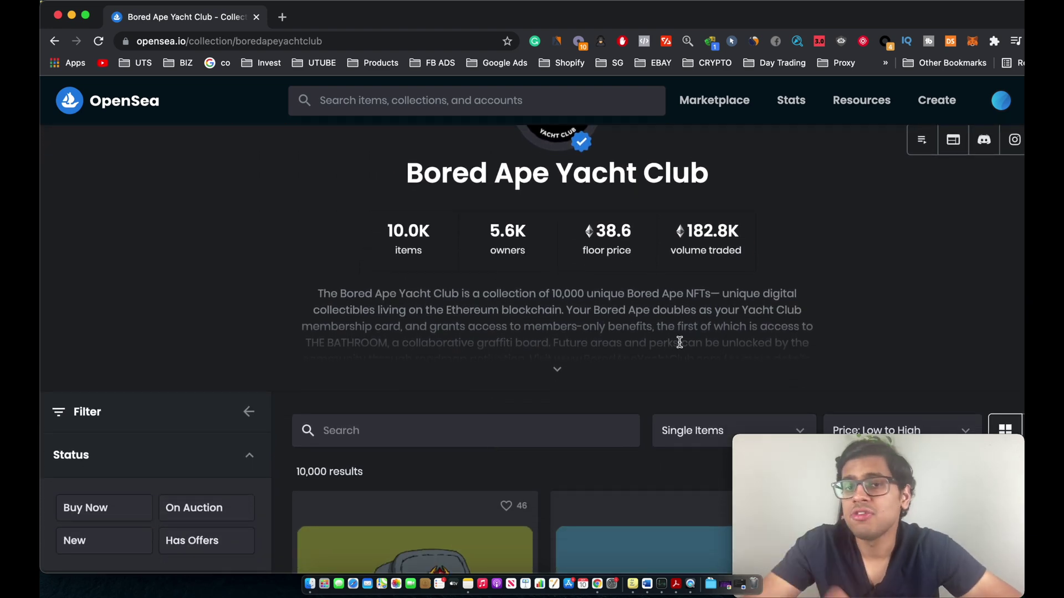
scroll(678, 341, "down", 4)
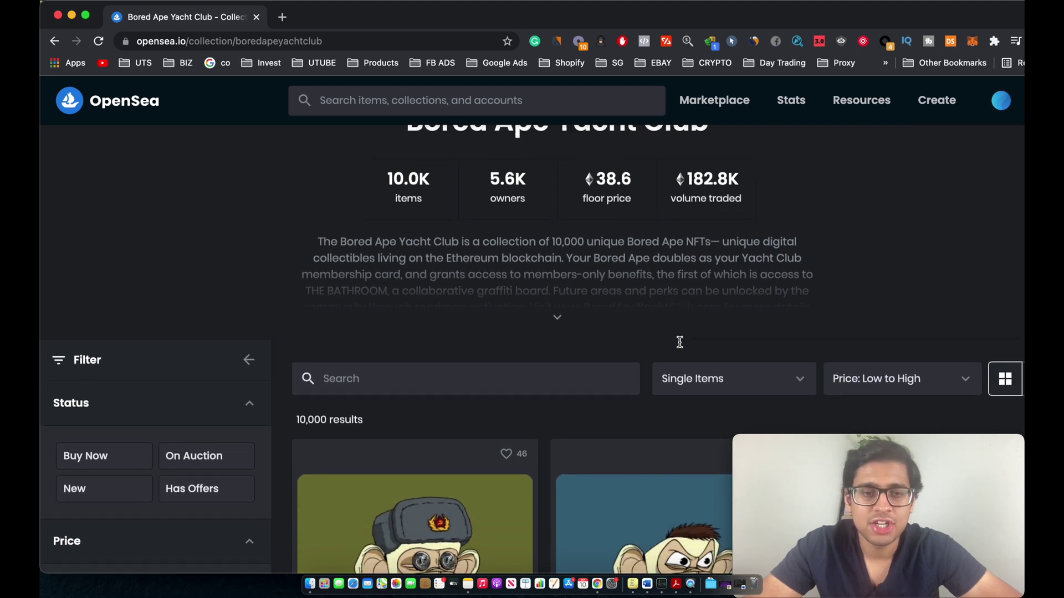
scroll(439, 336, "down", 2)
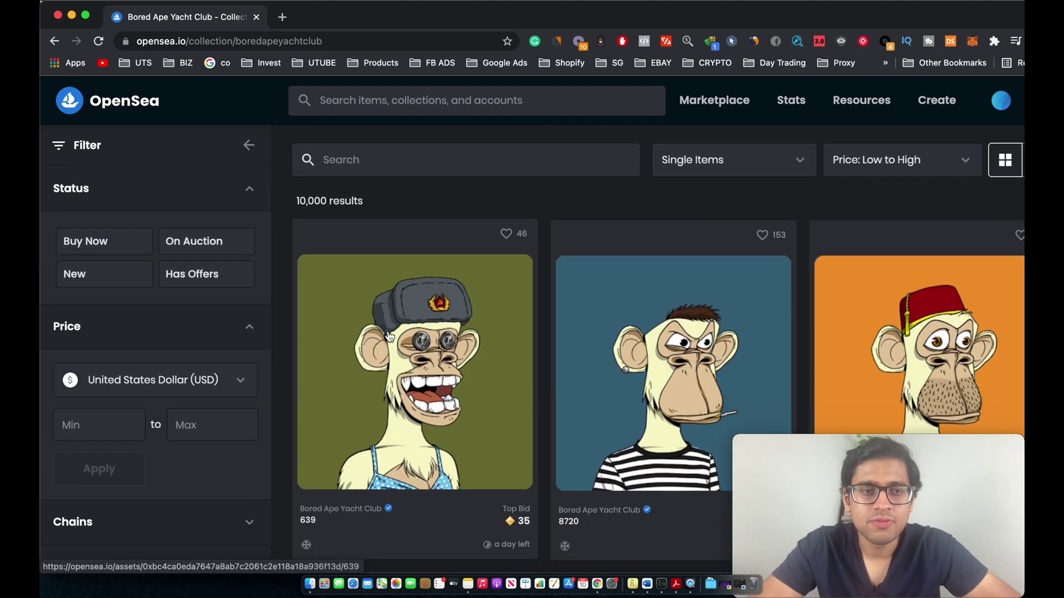
Step: Filter the Bored Ape list to Buy Now status, leaving 1,741 results
left_click(103, 244)
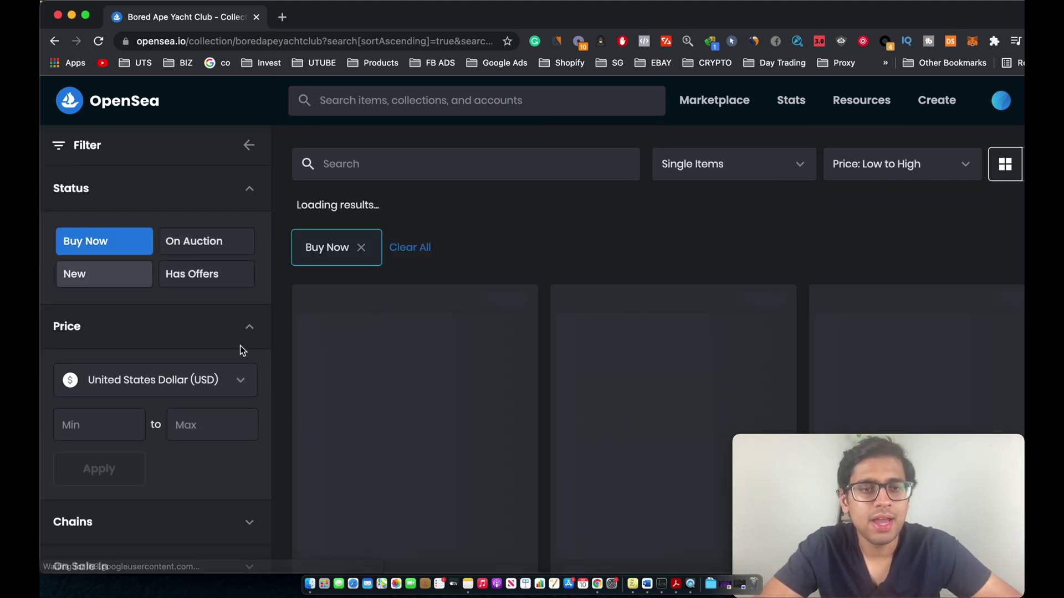
scroll(367, 415, "down", 3)
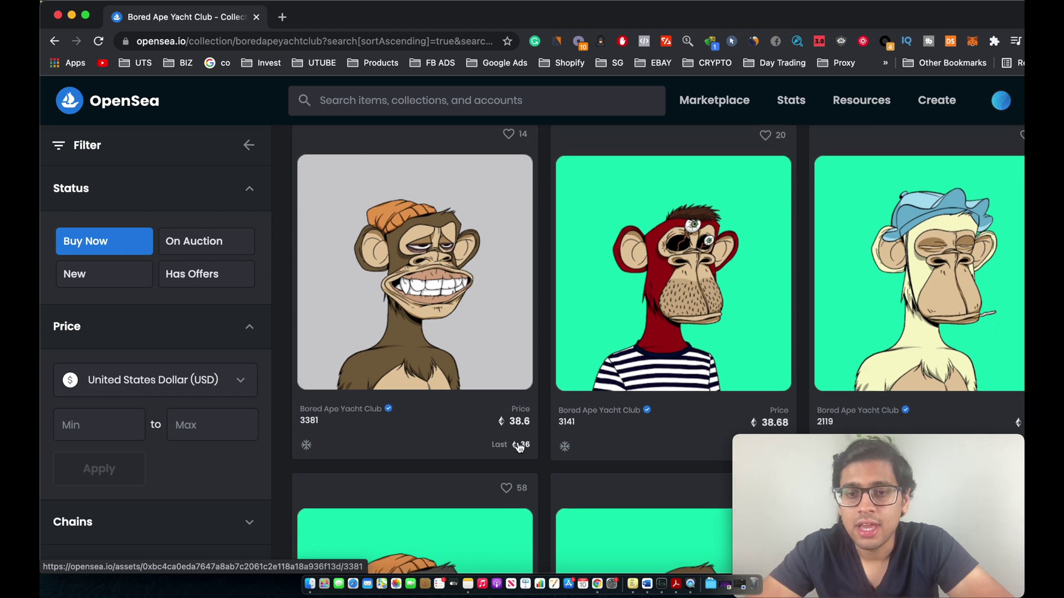
scroll(557, 422, "up", 5)
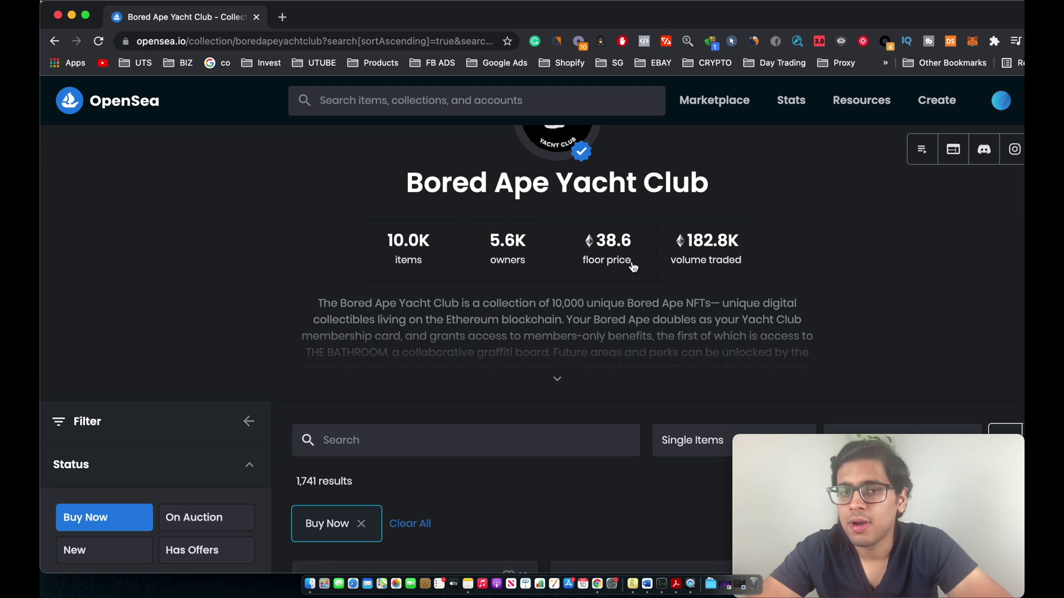
scroll(600, 349, "down", 5)
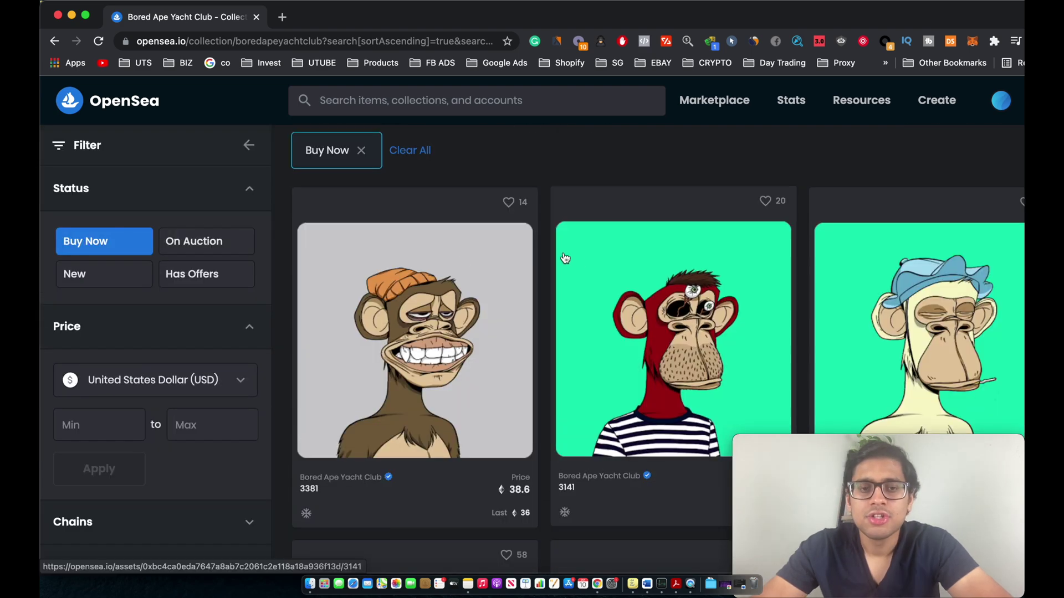
Step: Open Bored Ape #3381's item page, listed at 38.6 ETH
left_click(417, 306)
scroll(417, 301, "down", 3)
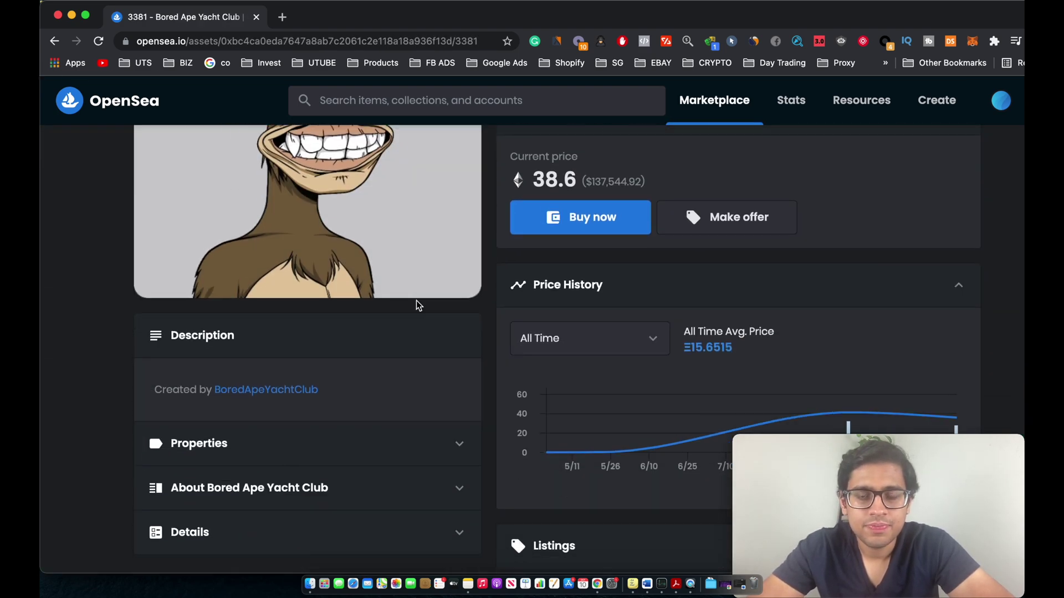
scroll(416, 302, "up", 3)
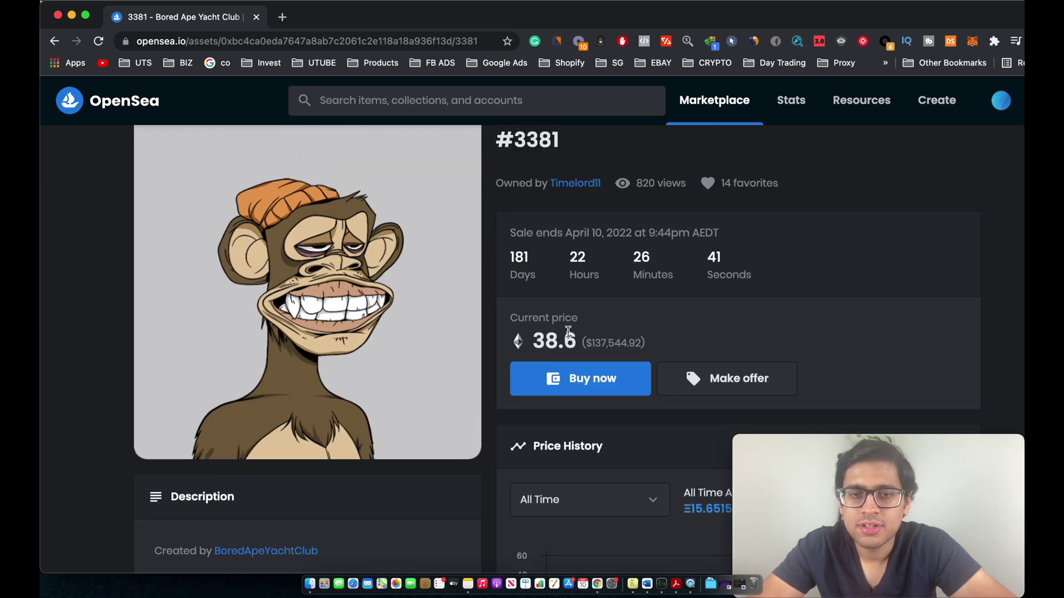
scroll(573, 332, "down", 1)
scroll(552, 348, "down", 4)
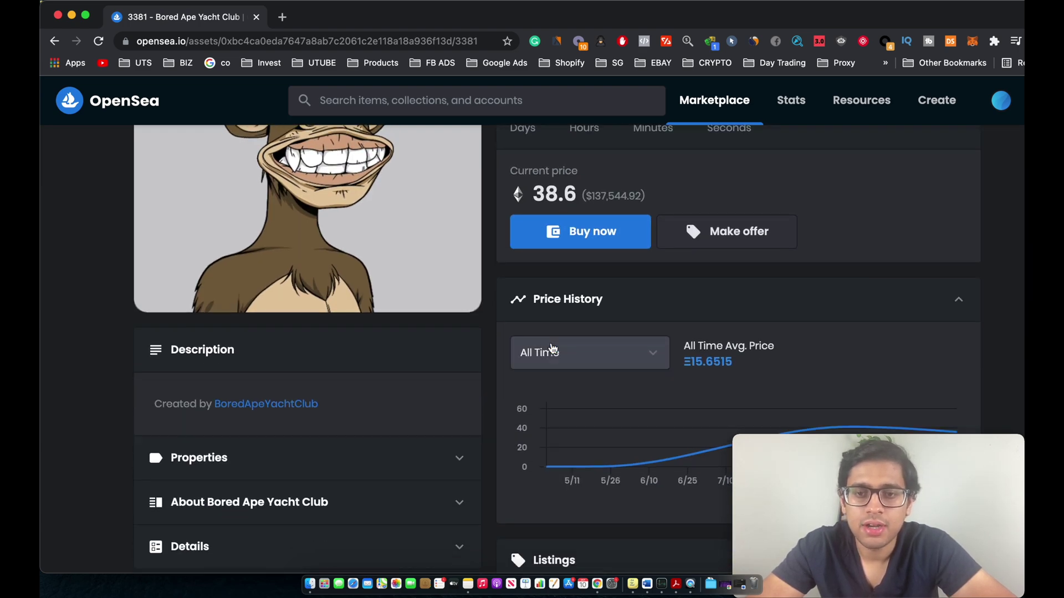
scroll(546, 399, "down", 1)
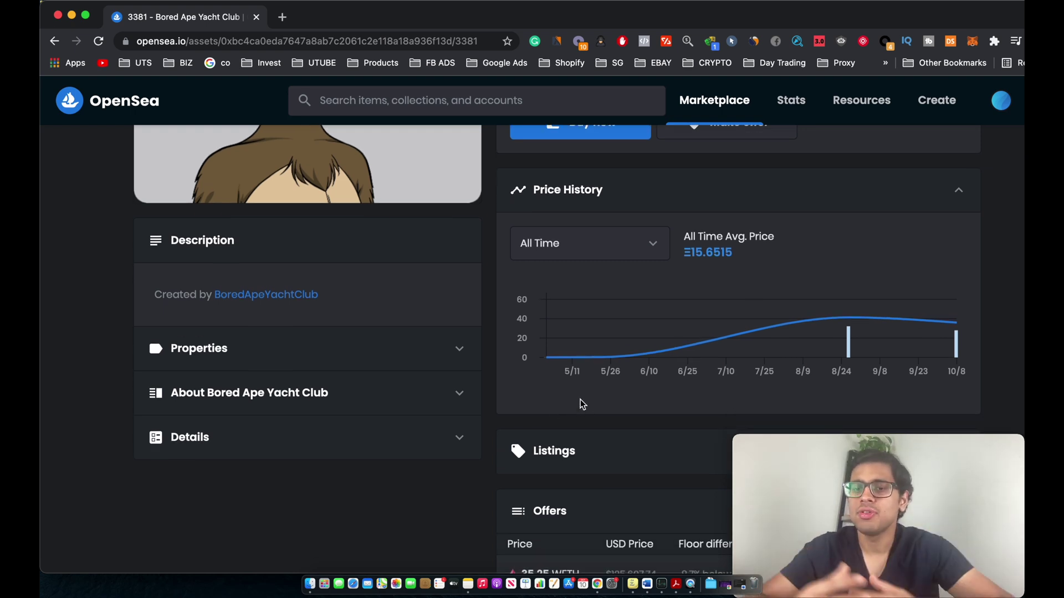
scroll(573, 327, "up", 1)
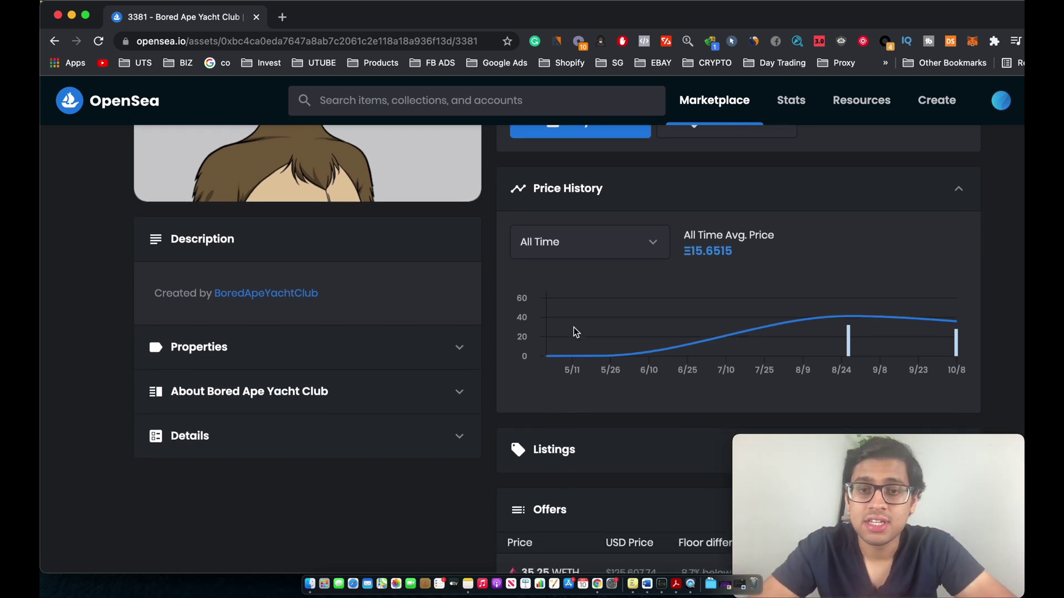
scroll(574, 331, "down", 1)
Step: Inspect the Price History chart points and move down to the Offers table
mouse_move(614, 337)
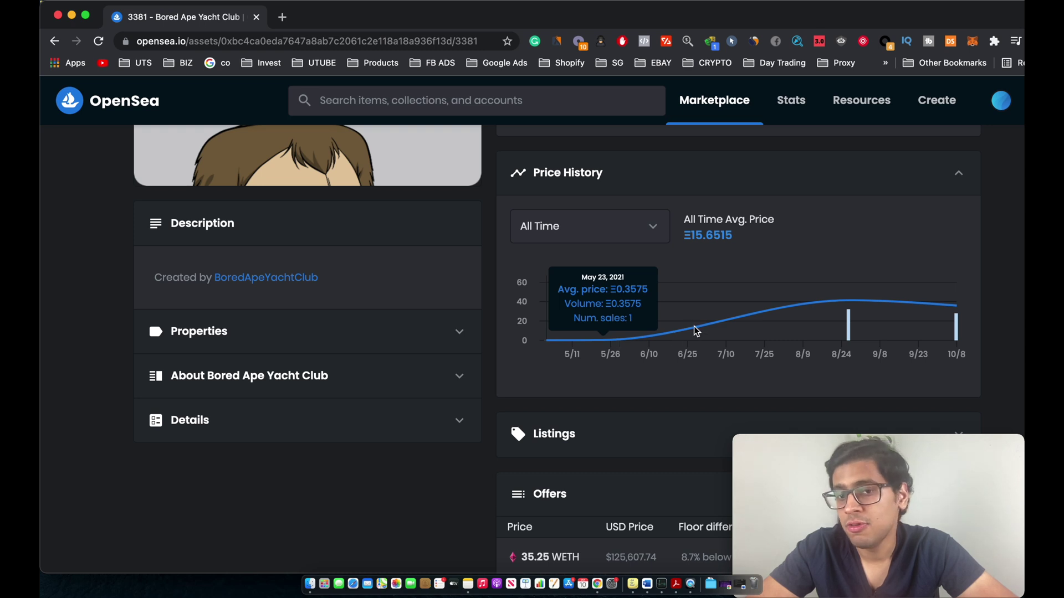
mouse_move(780, 319)
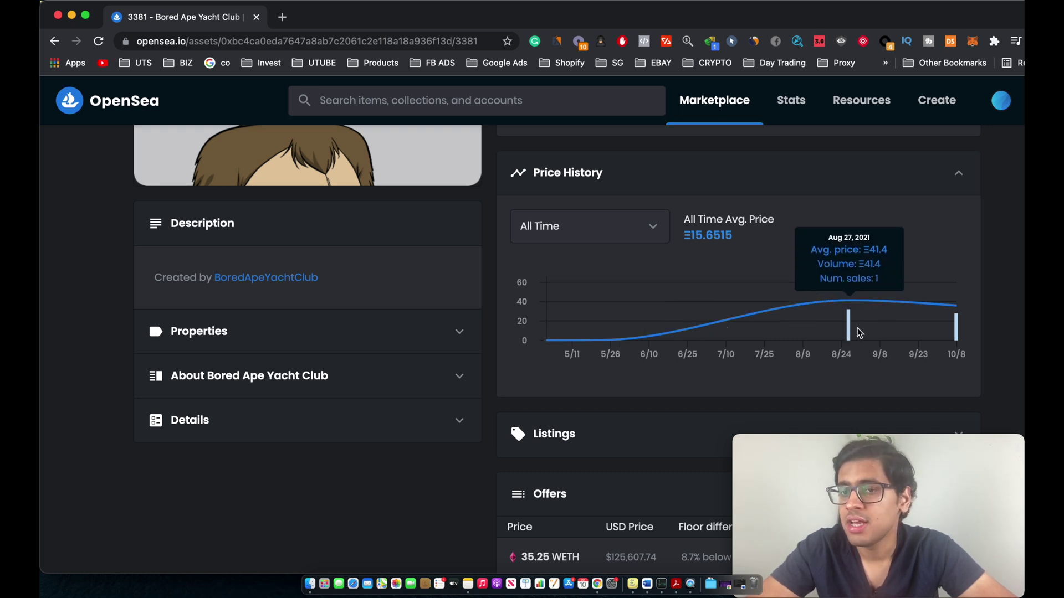
scroll(834, 340, "down", 3)
scroll(843, 372, "up", 2)
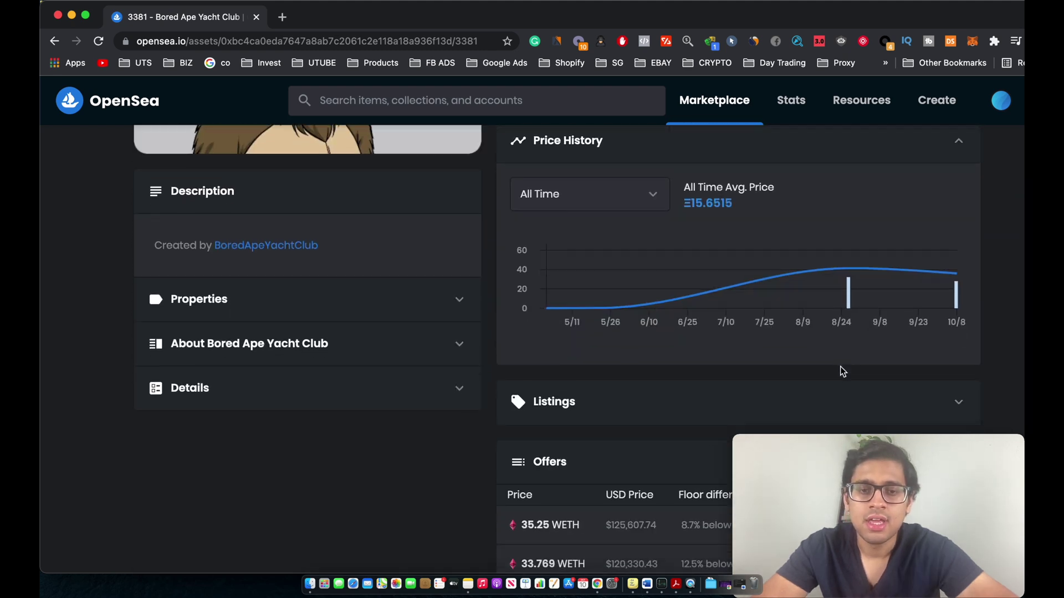
scroll(840, 367, "down", 5)
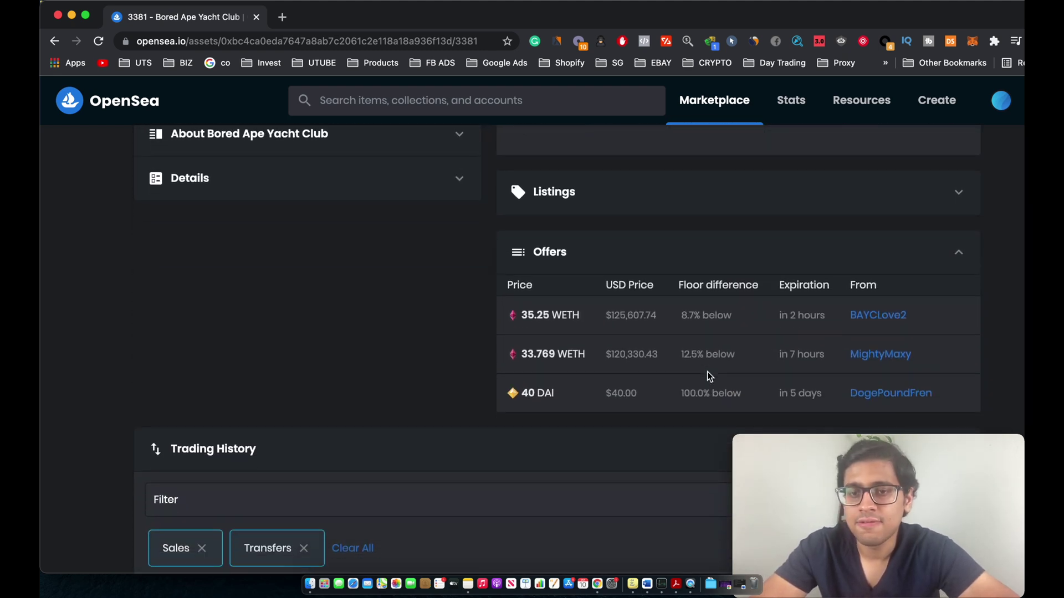
Step: Scroll through Ape #3381's trading history down to its Minted row
scroll(706, 372, "down", 1)
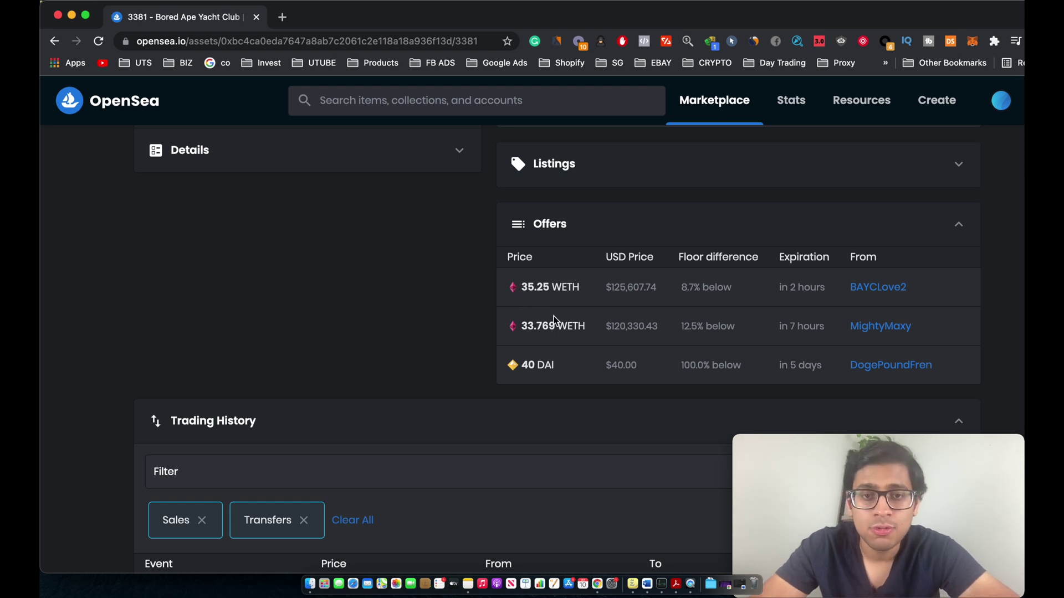
scroll(577, 392, "down", 1)
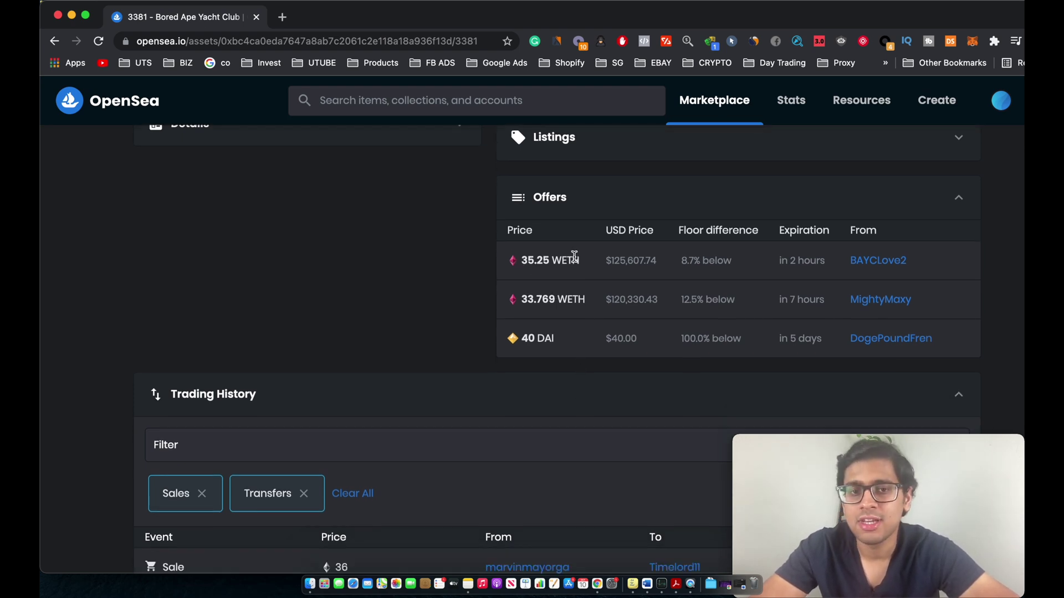
scroll(647, 317, "down", 2)
scroll(647, 317, "down", 1)
scroll(648, 321, "down", 2)
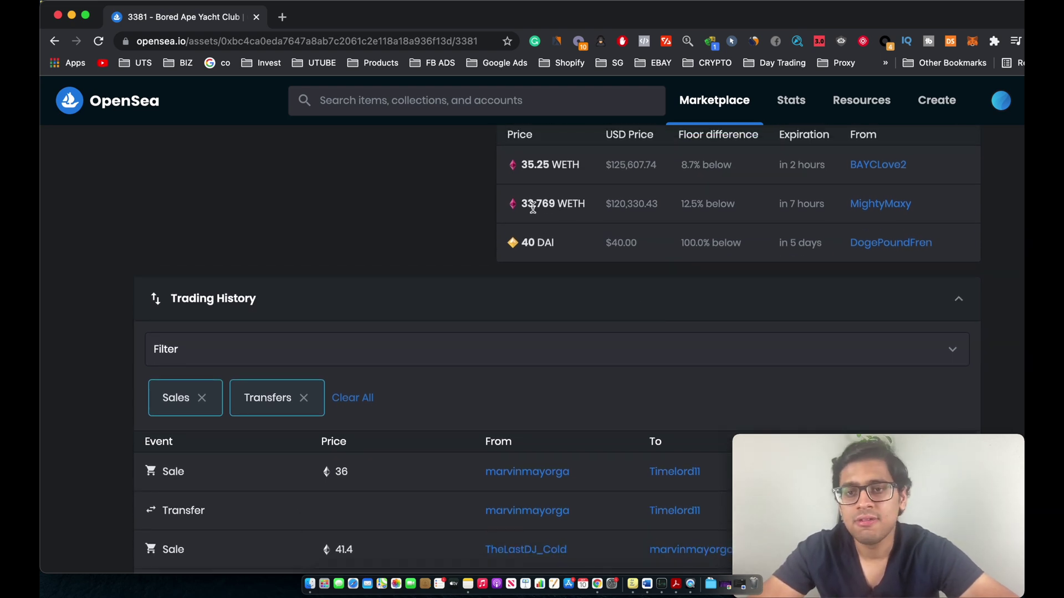
scroll(548, 202, "up", 1)
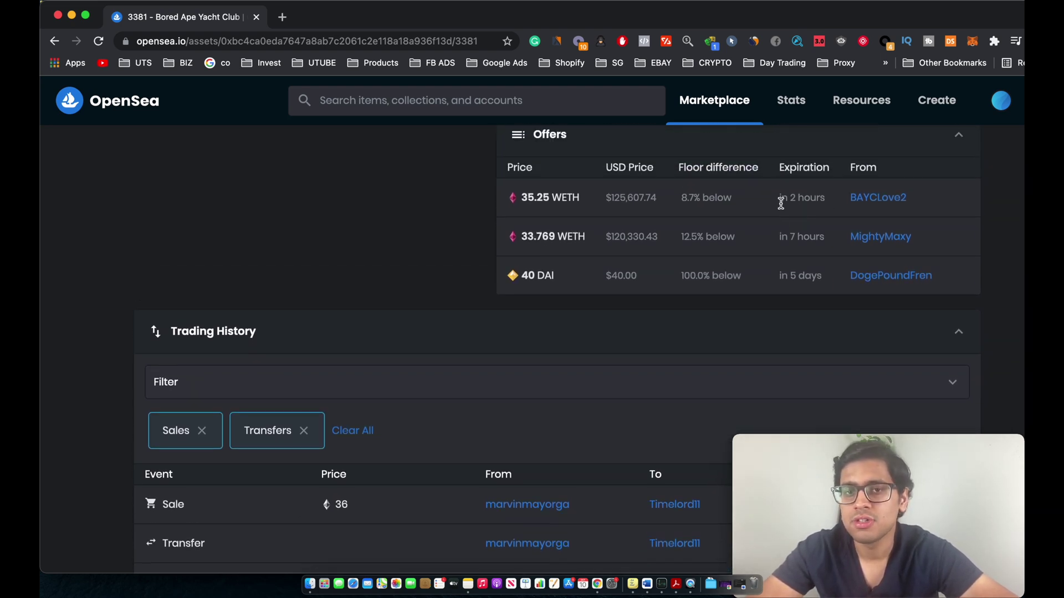
scroll(786, 313, "up", 1)
scroll(952, 278, "down", 5)
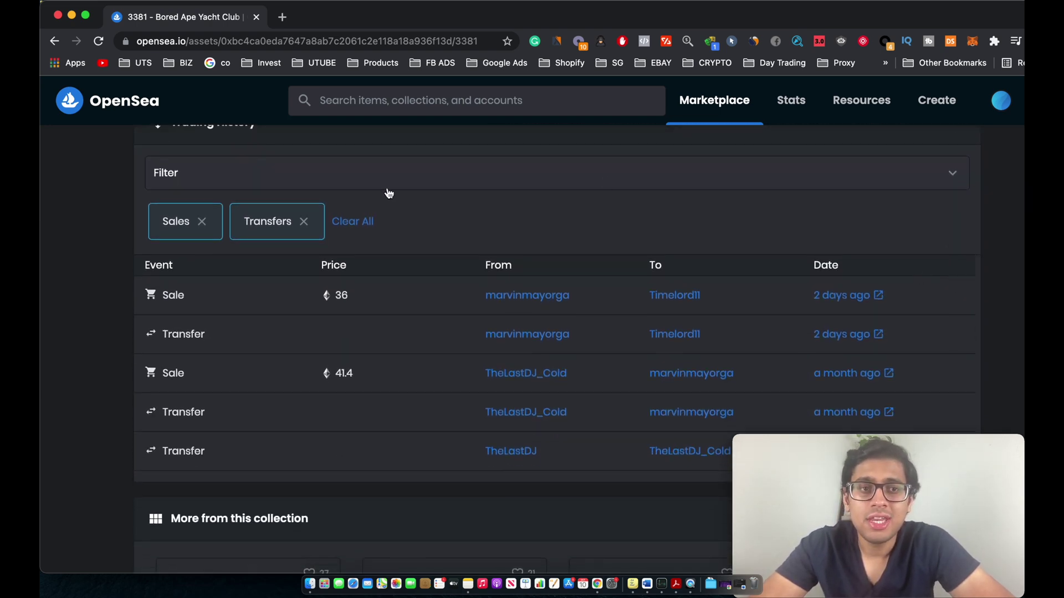
scroll(387, 192, "up", 1)
scroll(277, 360, "down", 1)
scroll(279, 349, "up", 1)
scroll(456, 239, "down", 1)
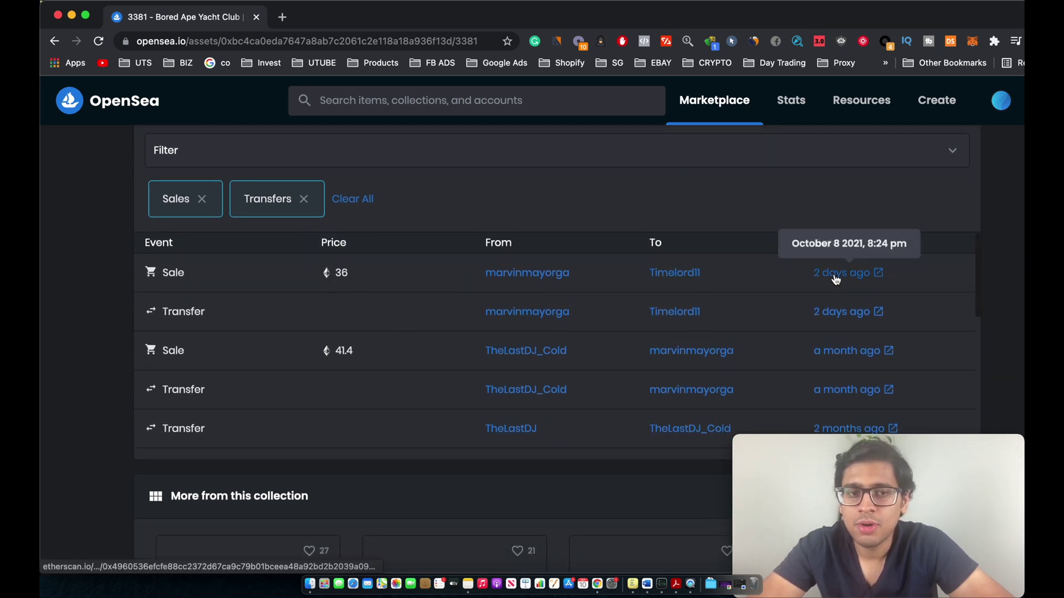
scroll(562, 390, "down", 1)
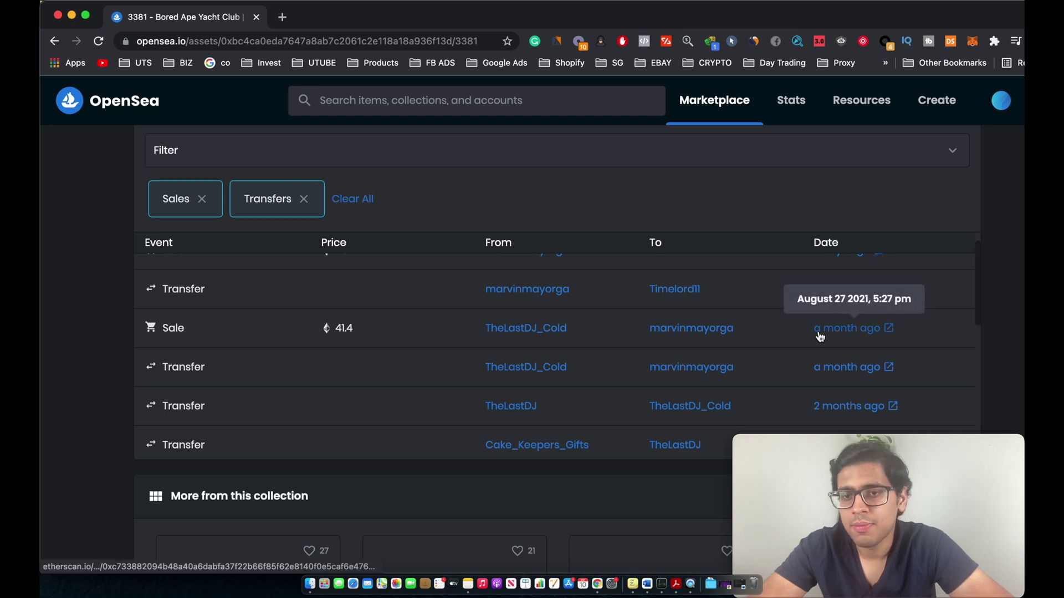
scroll(387, 339, "down", 4)
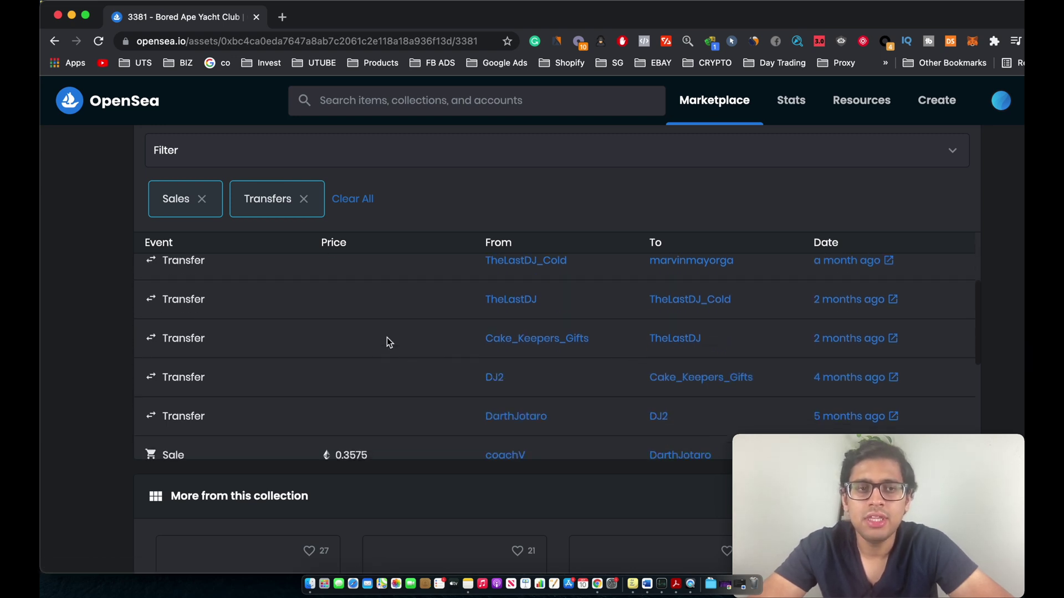
scroll(386, 339, "up", 2)
scroll(357, 364, "down", 2)
scroll(358, 364, "up", 1)
scroll(358, 364, "down", 1)
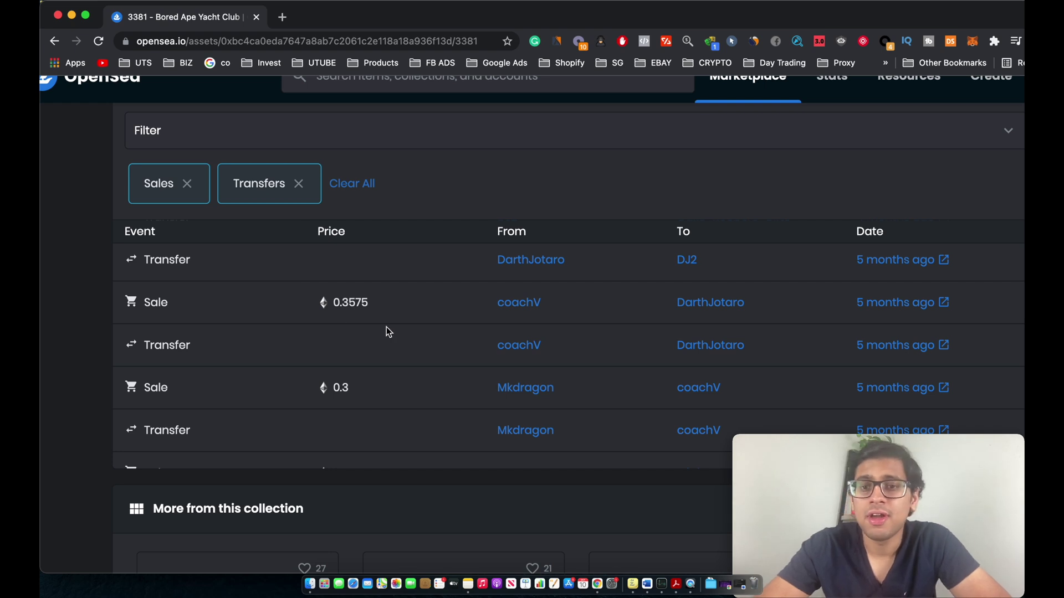
scroll(819, 328, "down", 4)
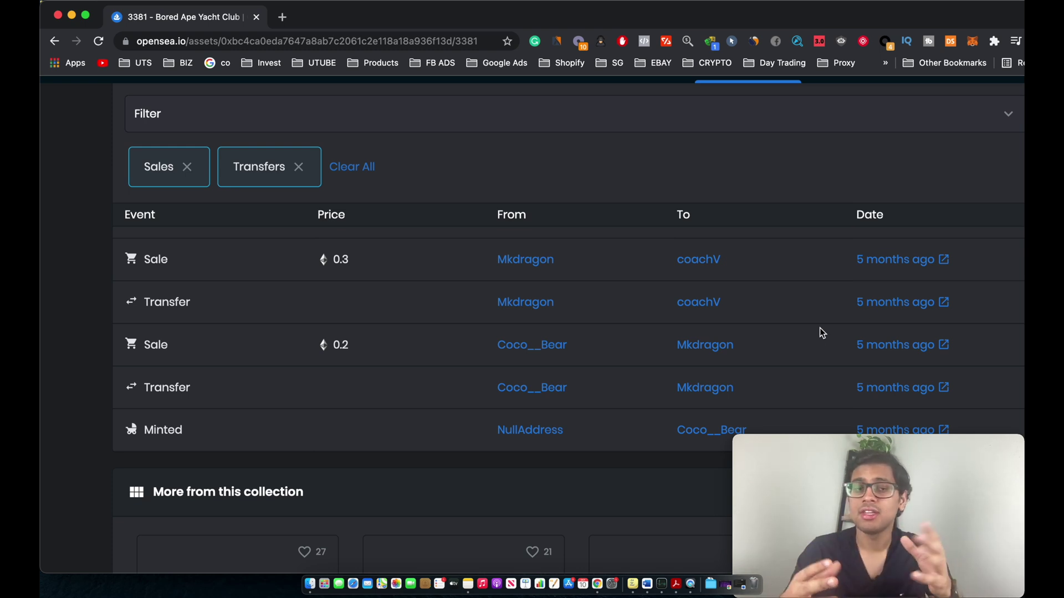
scroll(820, 328, "up", 2)
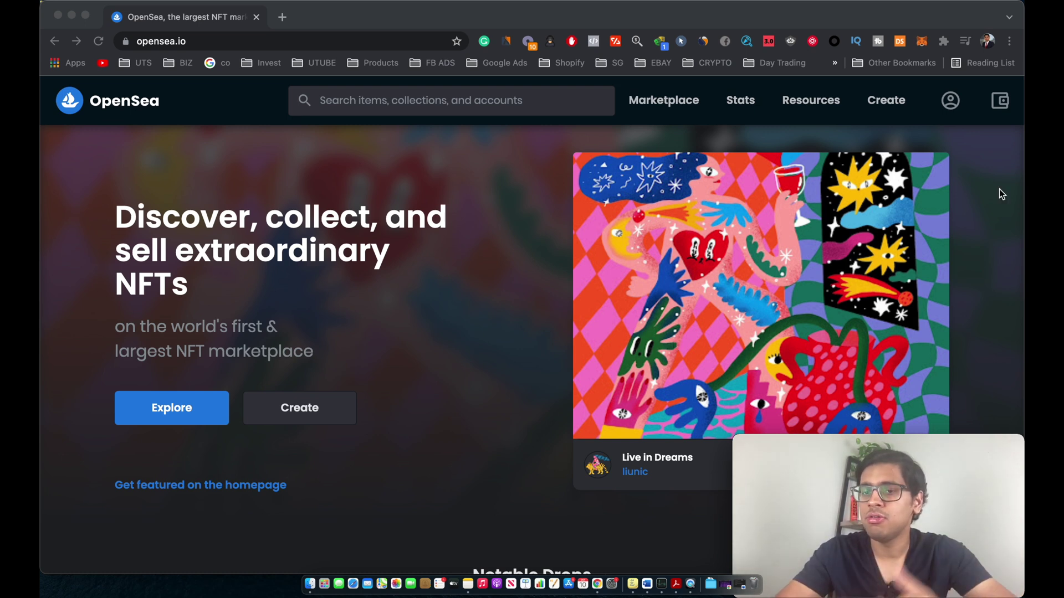
Step: Connect the MetaMask wallet and check its 0.203 ETH ($723.46) balance
left_click(1001, 106)
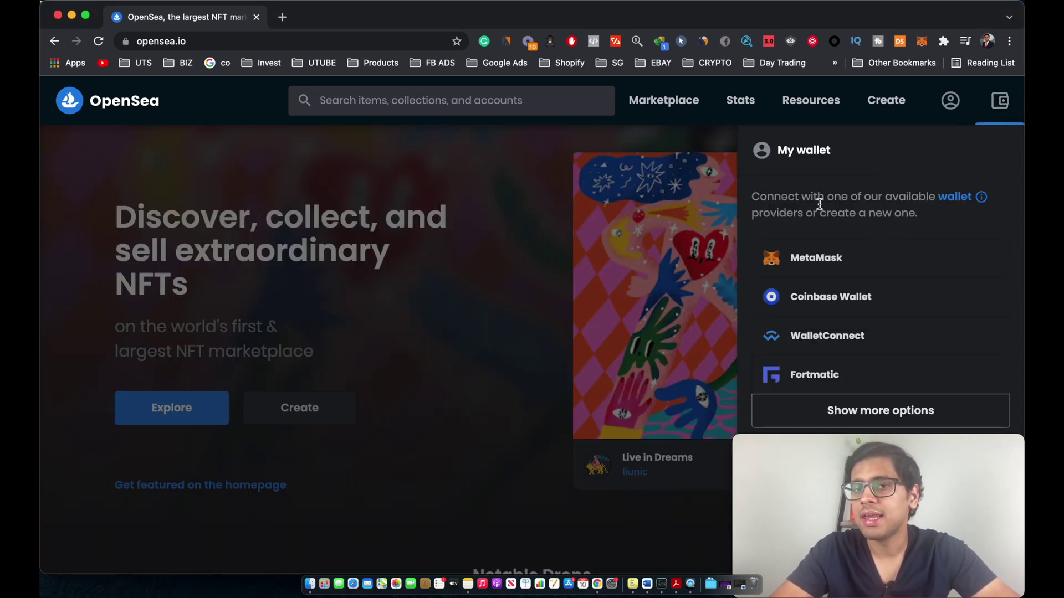
left_click(872, 269)
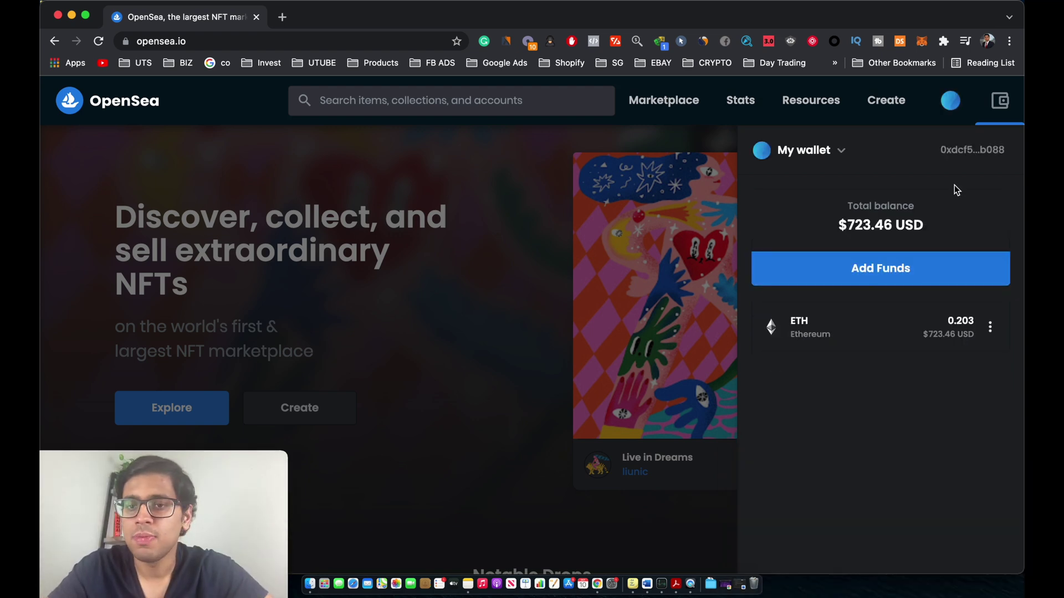
double_click(960, 320)
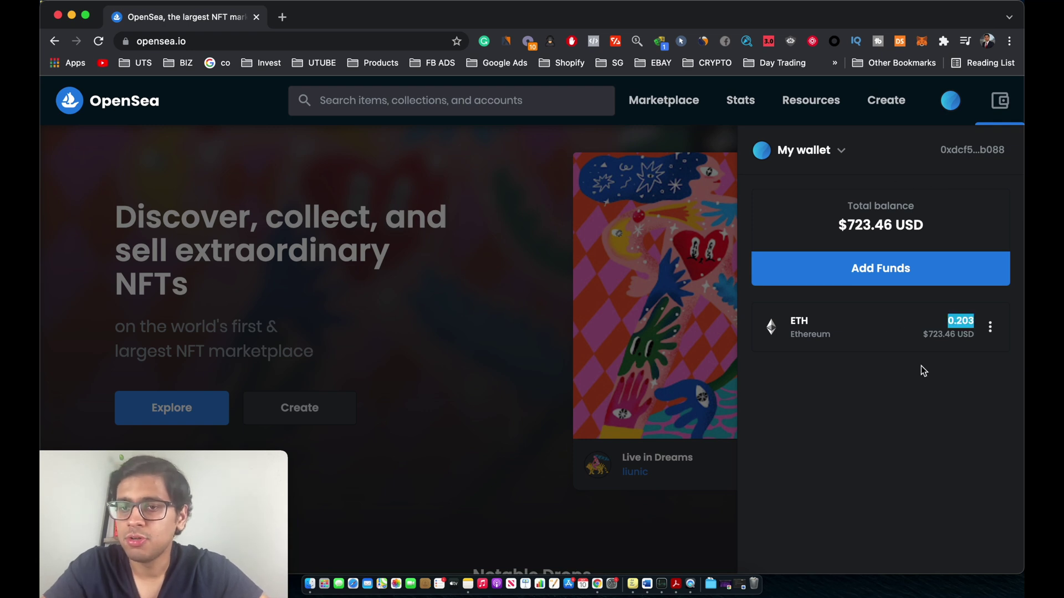
left_click(756, 396)
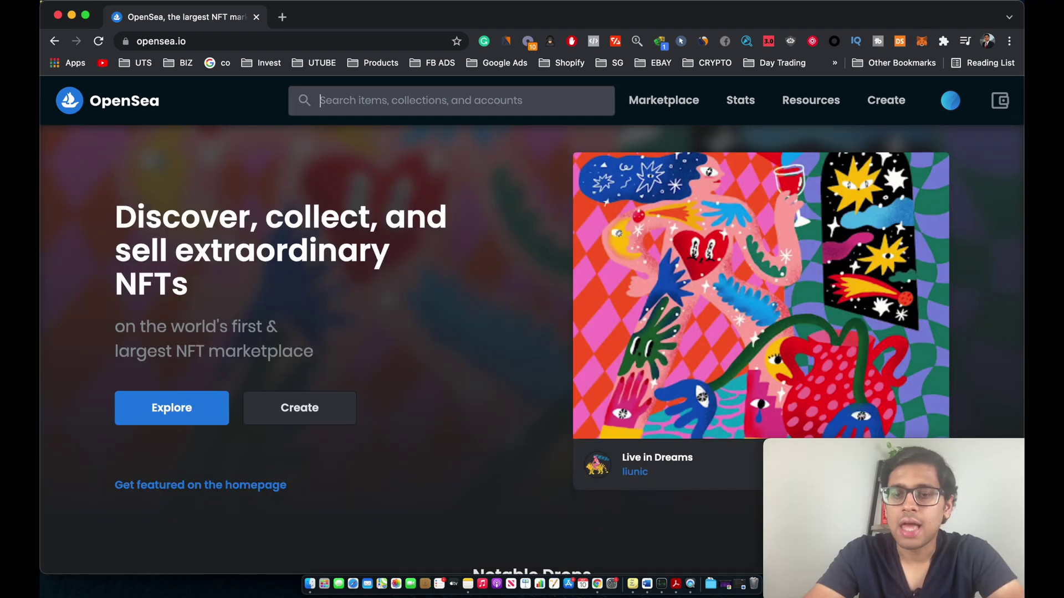
Step: Search 'magic mus' and open the Magic Mushroom Clubhouse collection
type("magi")
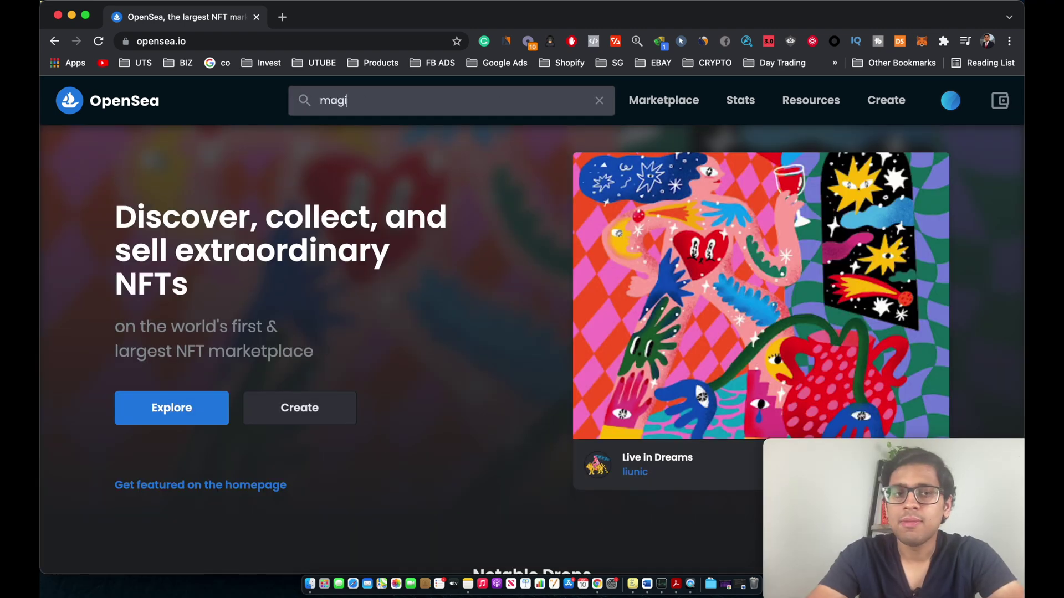
type("c mus")
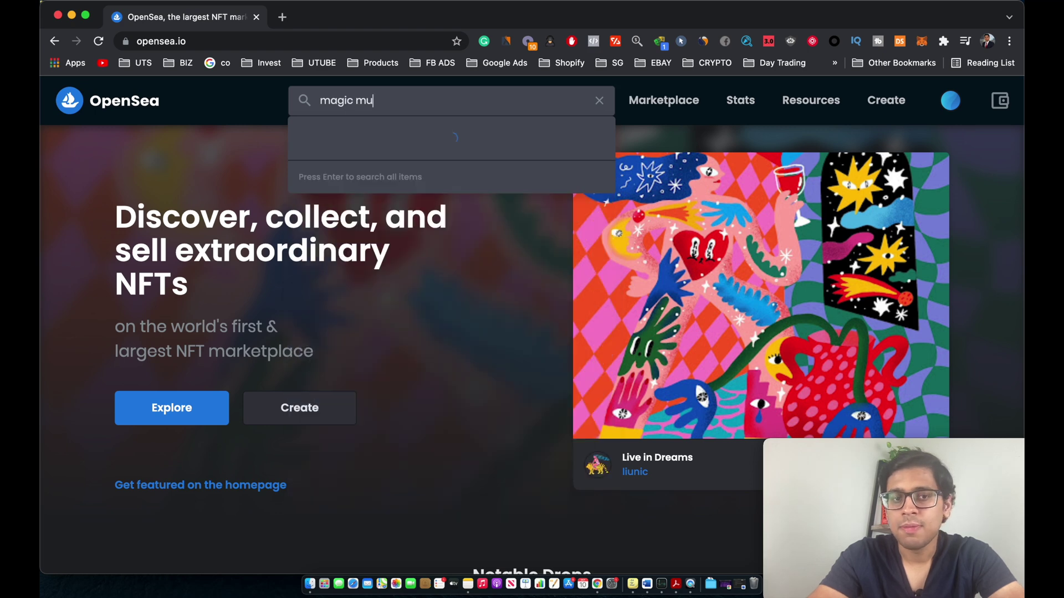
left_click(496, 151)
scroll(502, 308, "down", 3)
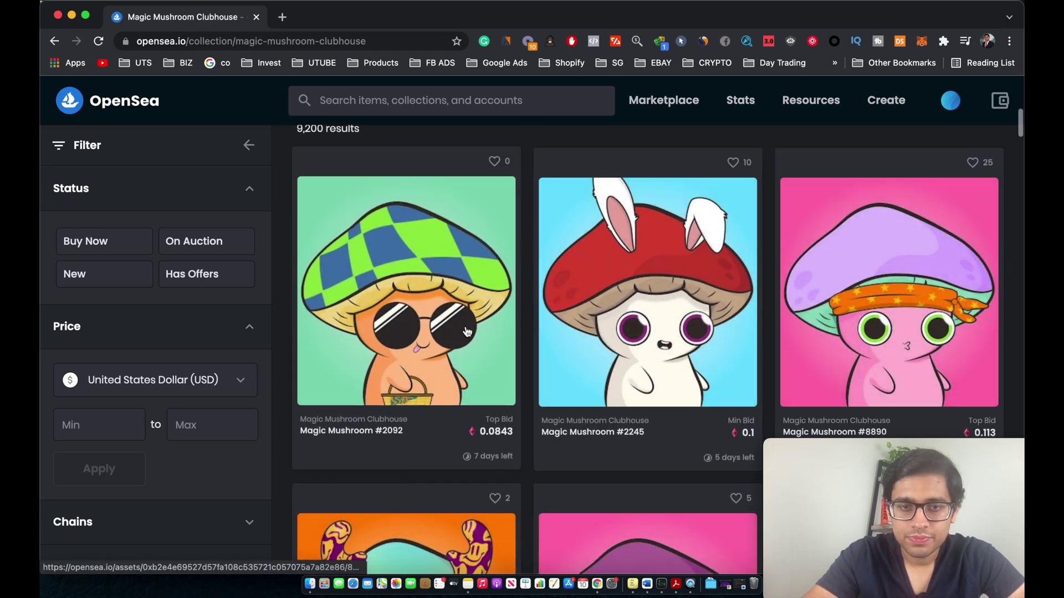
scroll(95, 230, "up", 2)
Step: Filter the collection to Buy Now items and open Magic Mushroom #3016
left_click(98, 252)
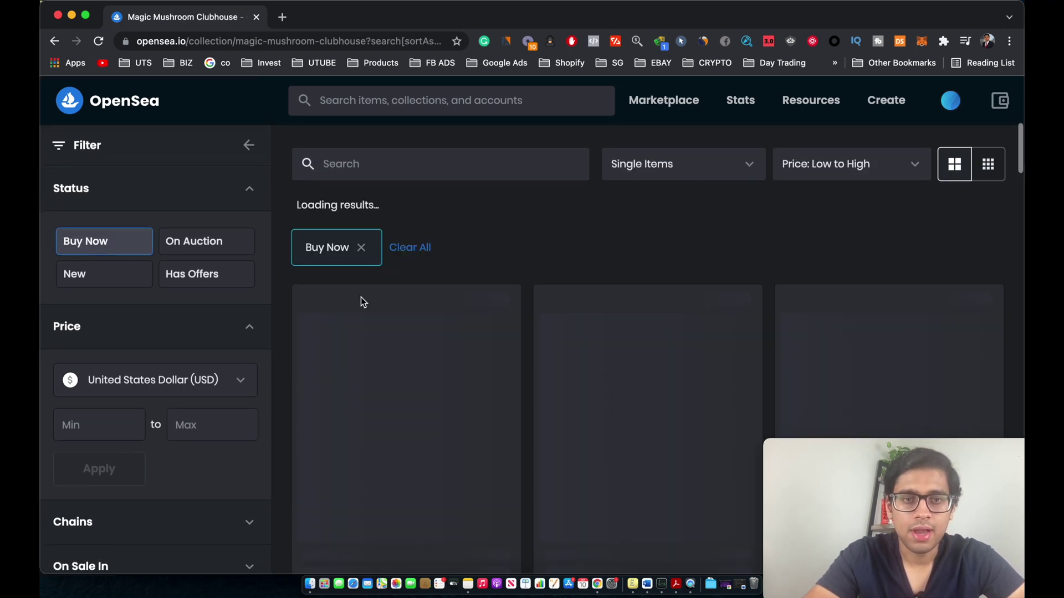
scroll(398, 327, "down", 5)
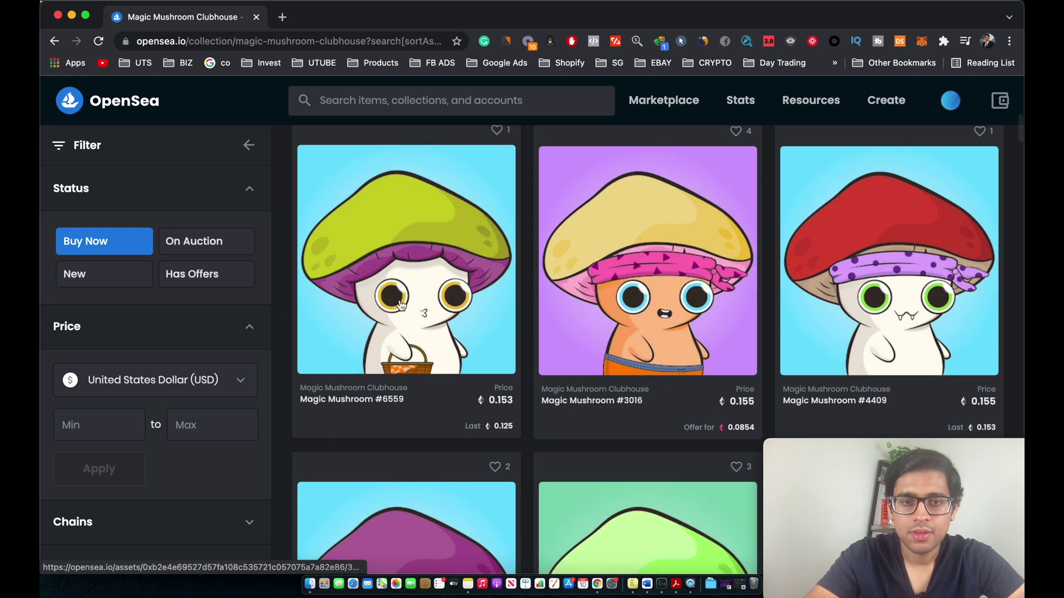
scroll(634, 261, "down", 2)
left_click(634, 260)
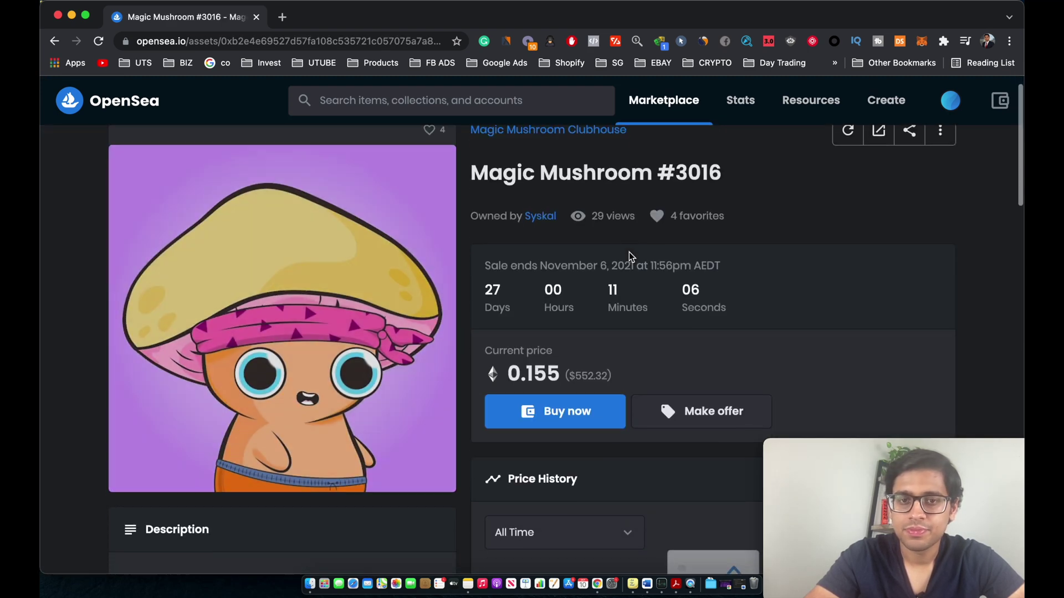
Step: Review Magic Mushroom #3016's 0.155 ETH price and start the Buy now checkout
scroll(630, 252, "down", 2)
scroll(754, 296, "down", 1)
scroll(710, 282, "up", 1)
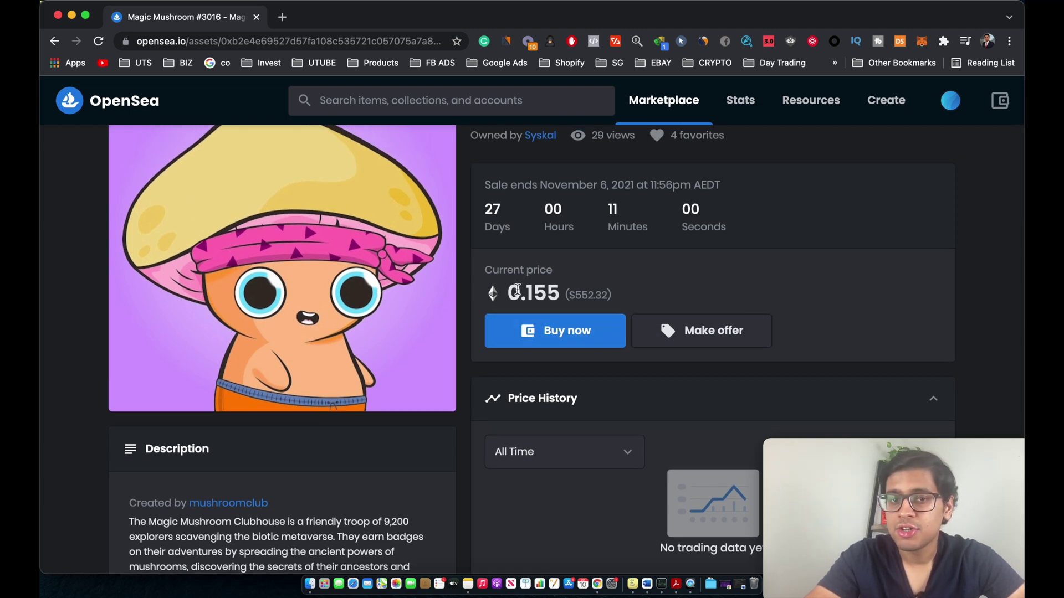
left_click_drag(520, 291, 576, 290)
left_click(770, 285)
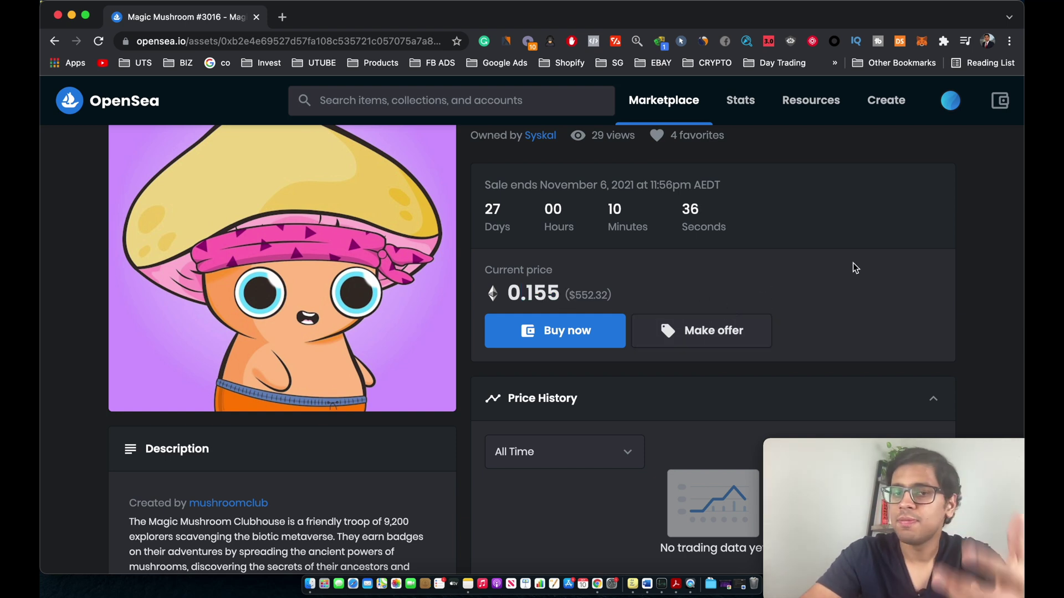
left_click(591, 329)
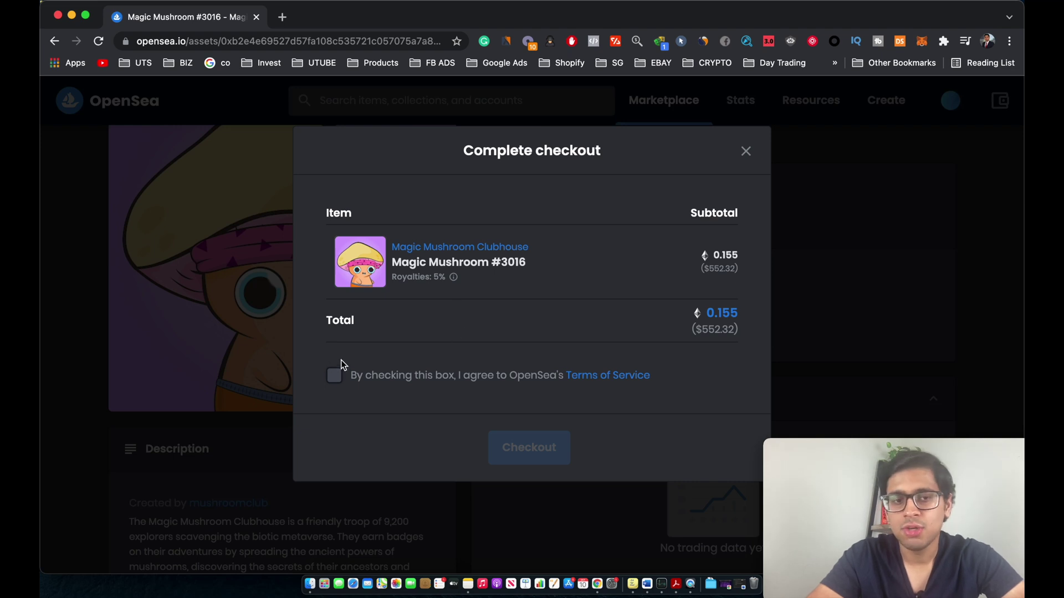
Step: Tick and untick the Terms checkbox, then close the checkout without buying
left_click(335, 377)
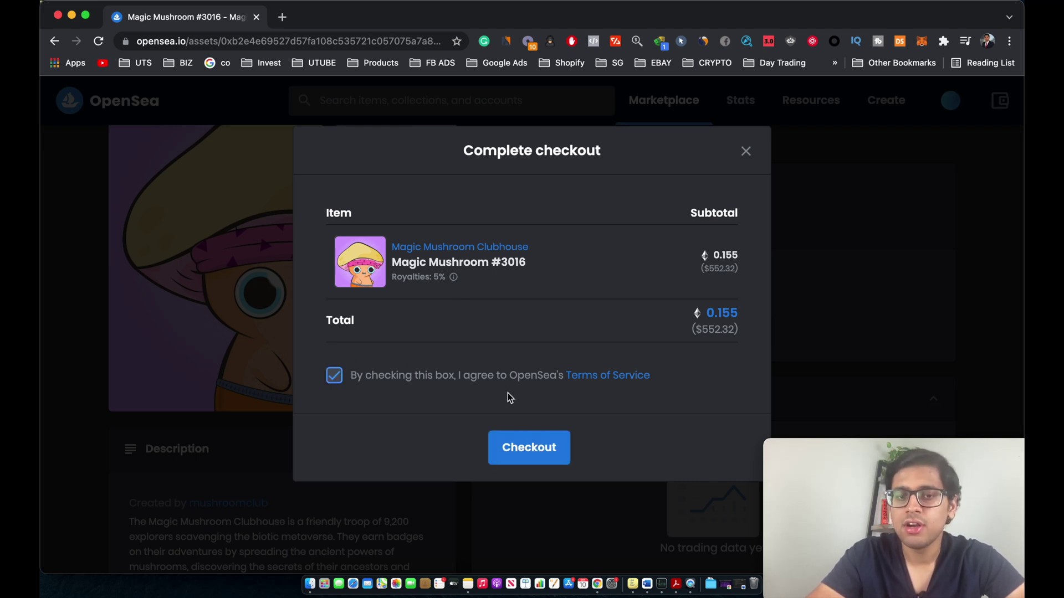
left_click(520, 452)
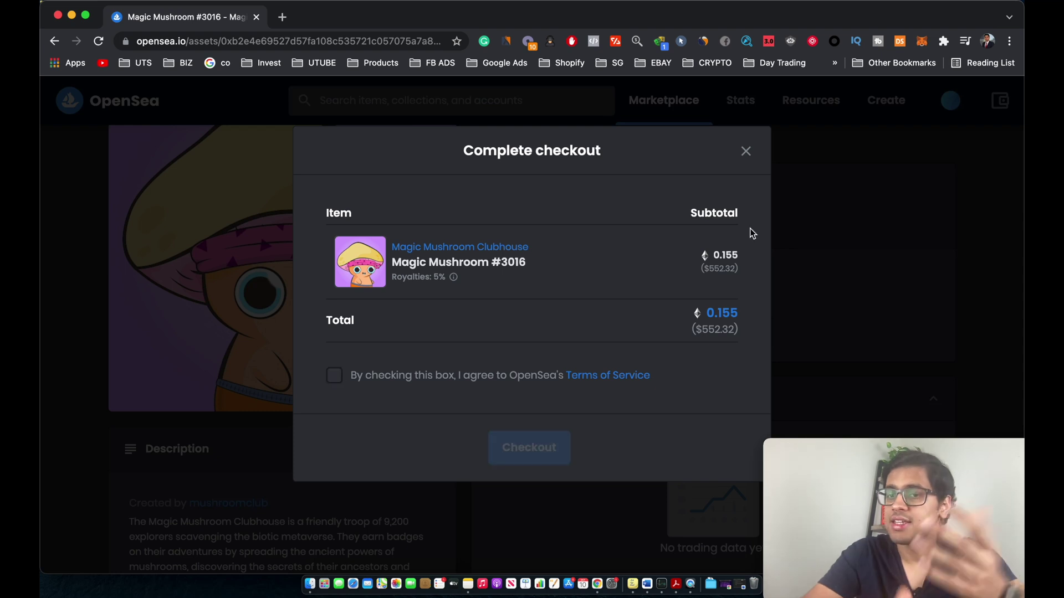
left_click(747, 153)
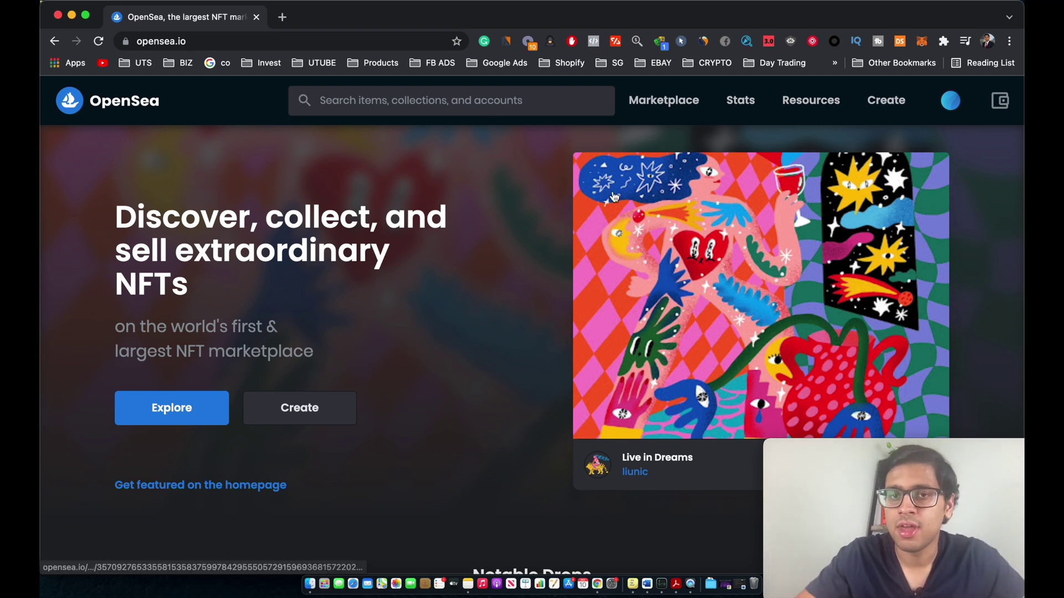
Step: Start a new OpenSea item and approve the MetaMask sign-in request
left_click(886, 103)
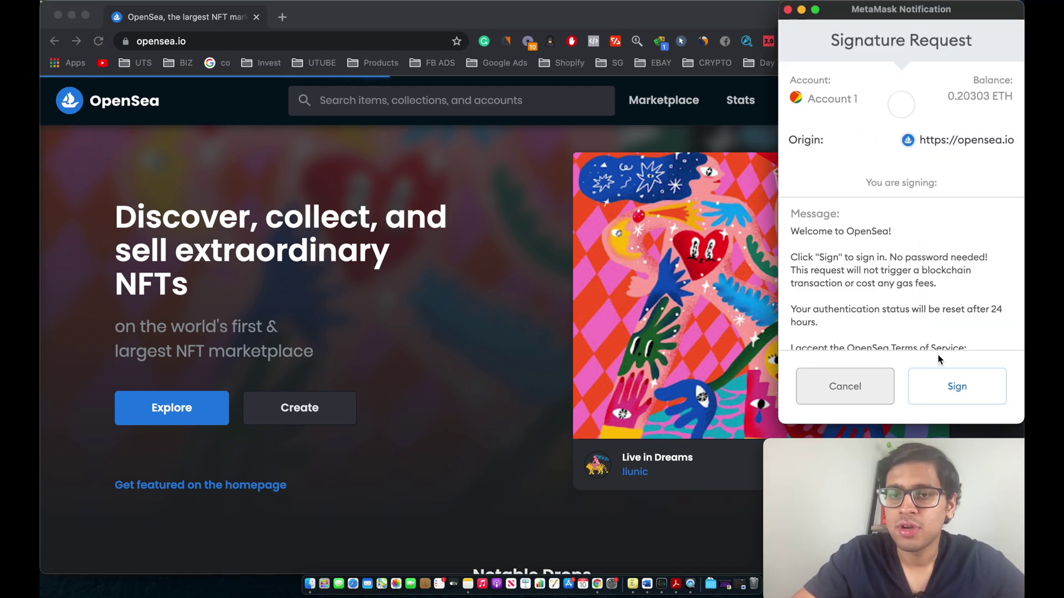
left_click(953, 391)
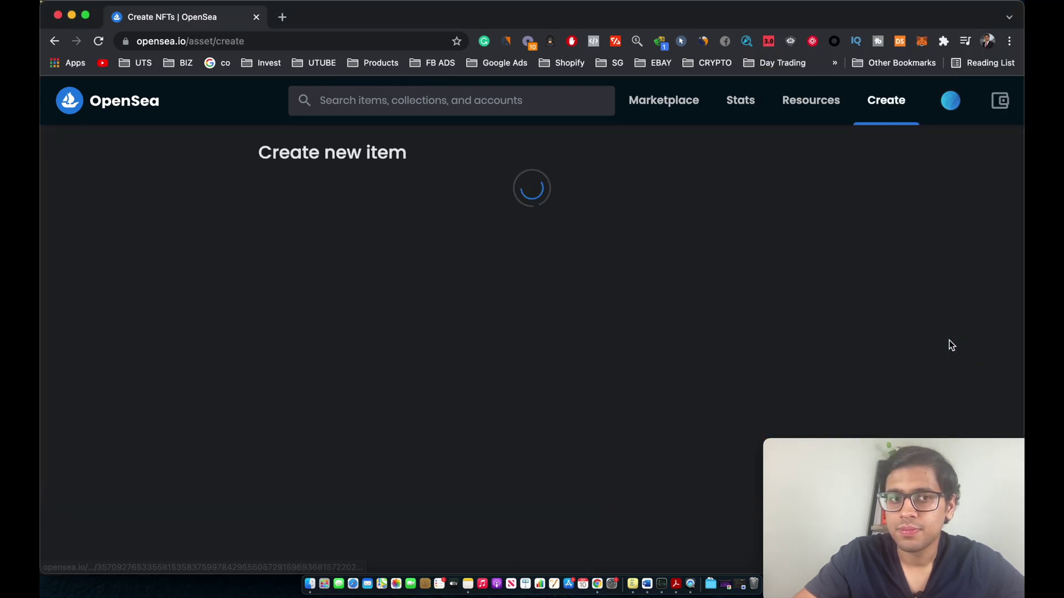
scroll(692, 291, "down", 5)
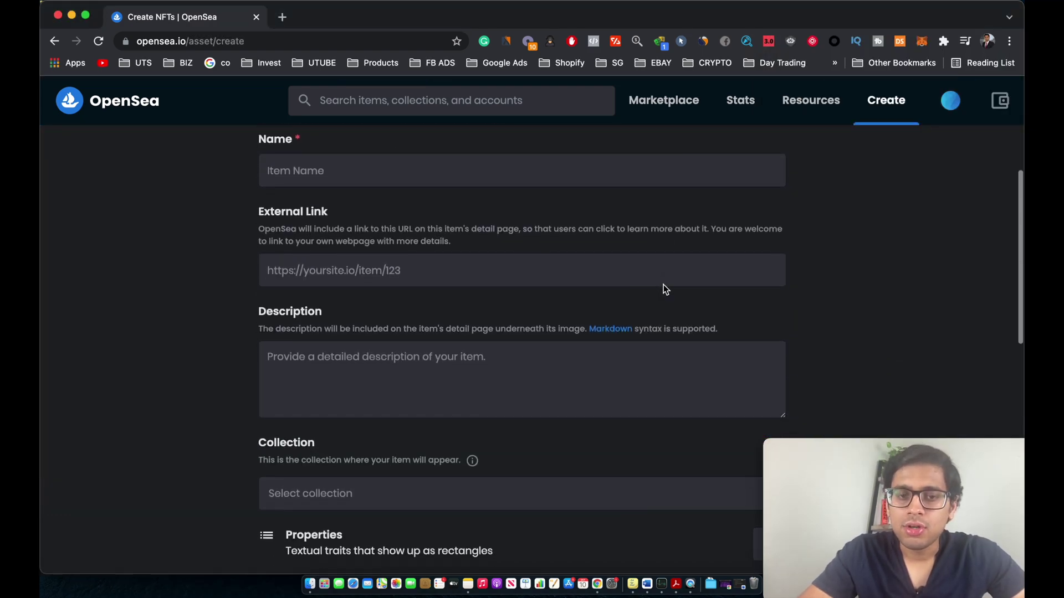
scroll(663, 284, "down", 6)
scroll(663, 284, "up", 8)
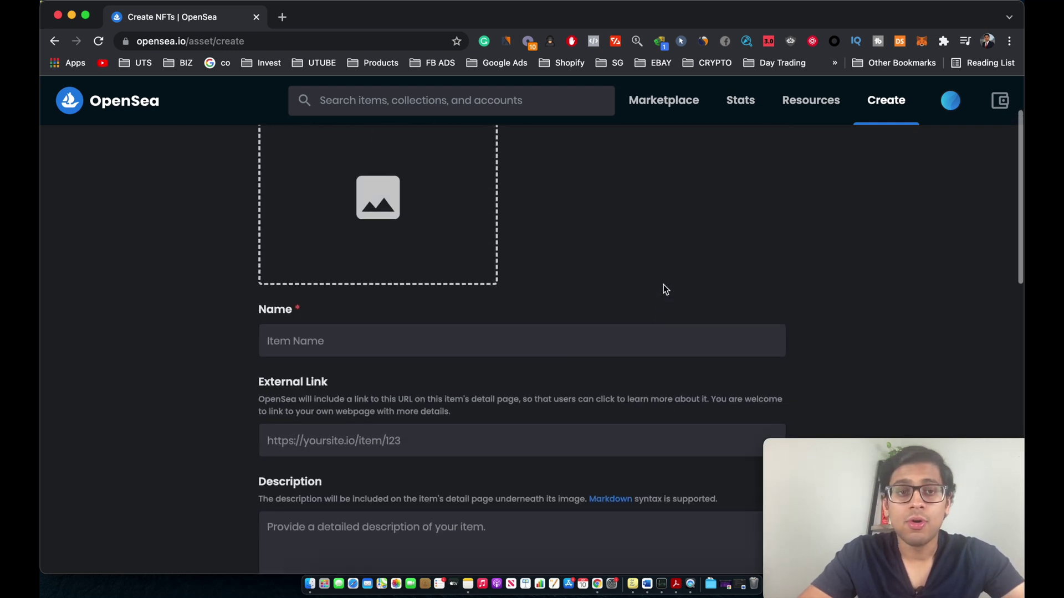
scroll(663, 285, "up", 3)
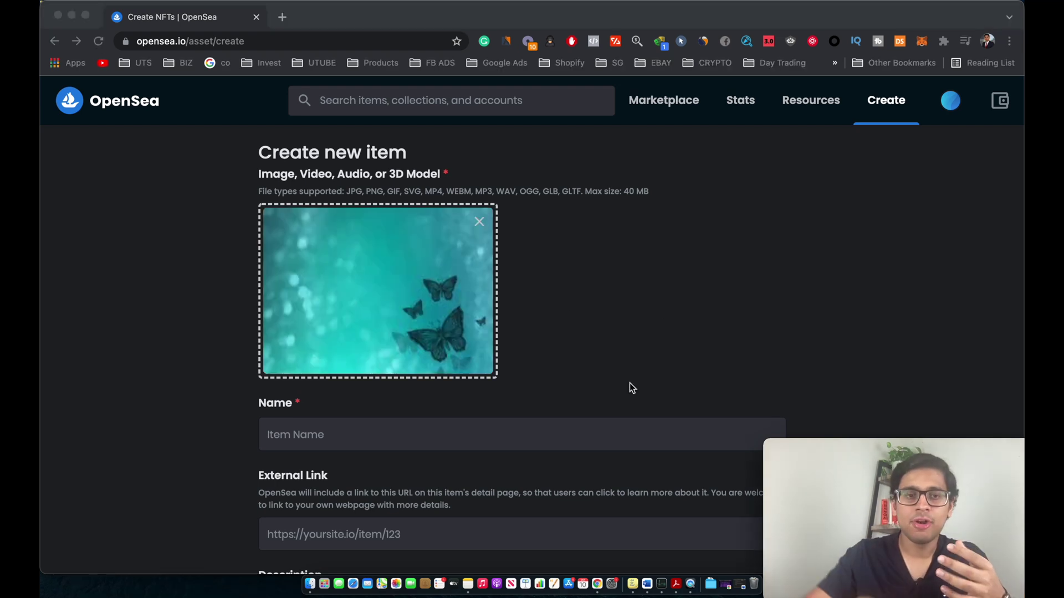
scroll(632, 388, "down", 2)
Step: Name the item 'Test - LakTube NFT'
left_click(510, 386)
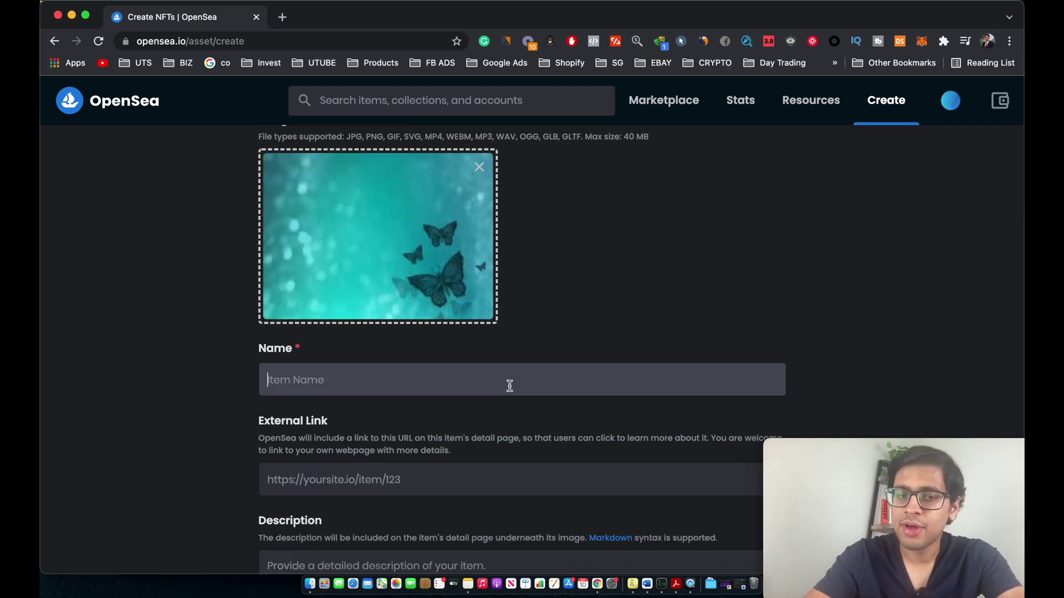
scroll(509, 386, "up", 1)
type("Test - LakTube NFT")
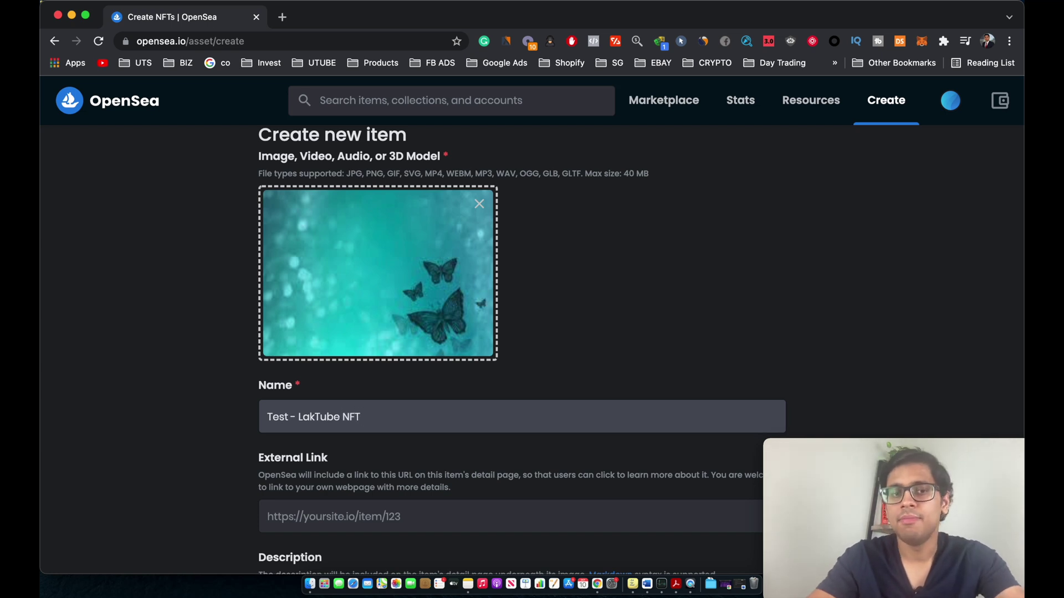
scroll(521, 349, "down", 2)
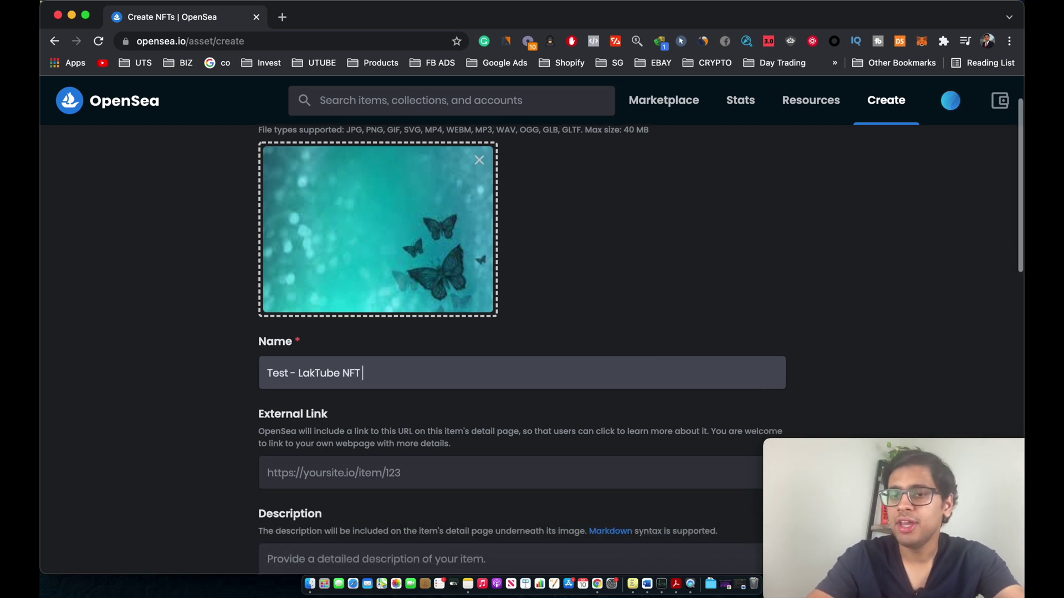
scroll(404, 368, "down", 3)
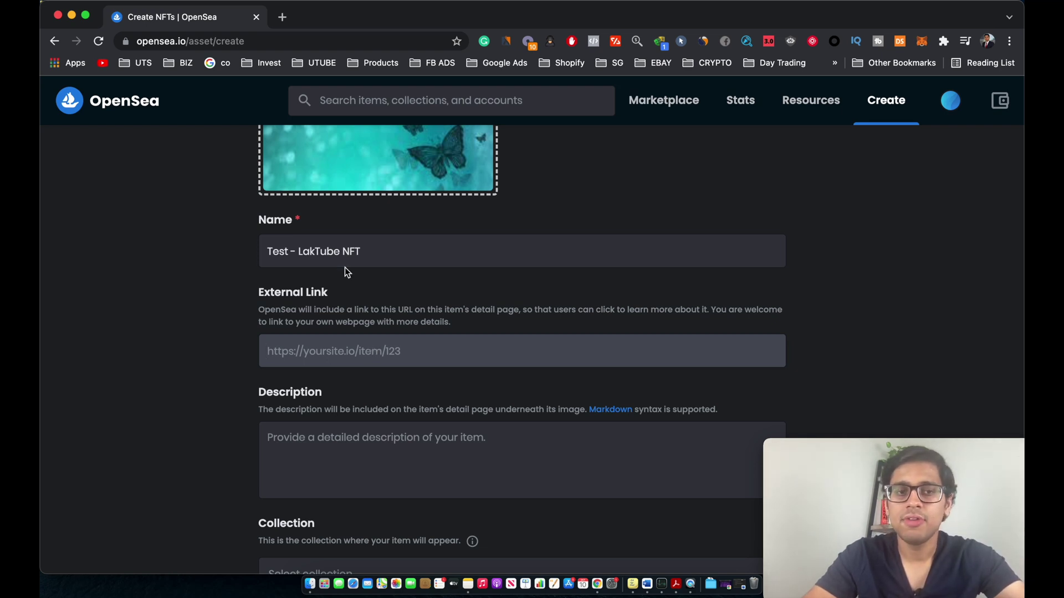
scroll(346, 269, "up", 1)
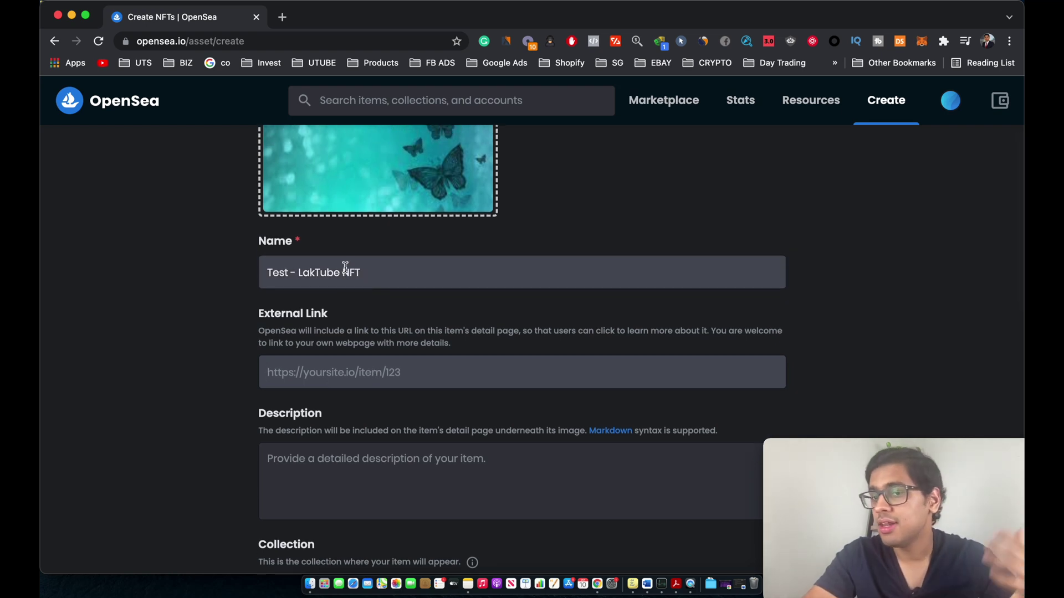
scroll(345, 268, "down", 1)
scroll(345, 367, "down", 2)
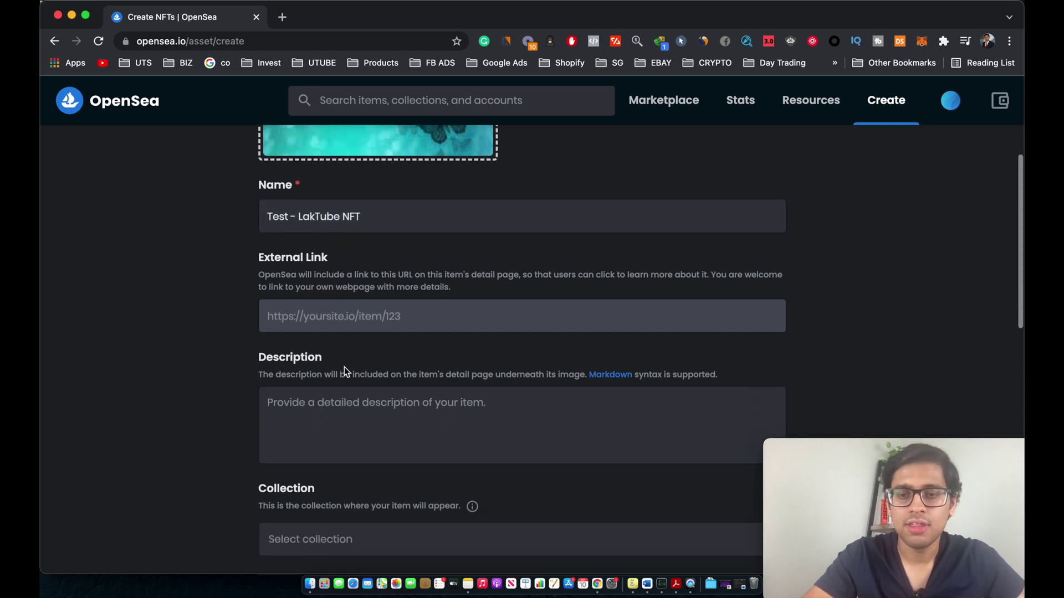
Step: Enter 'Smash The Like Button' as the item's description
left_click(326, 366)
left_click(311, 300)
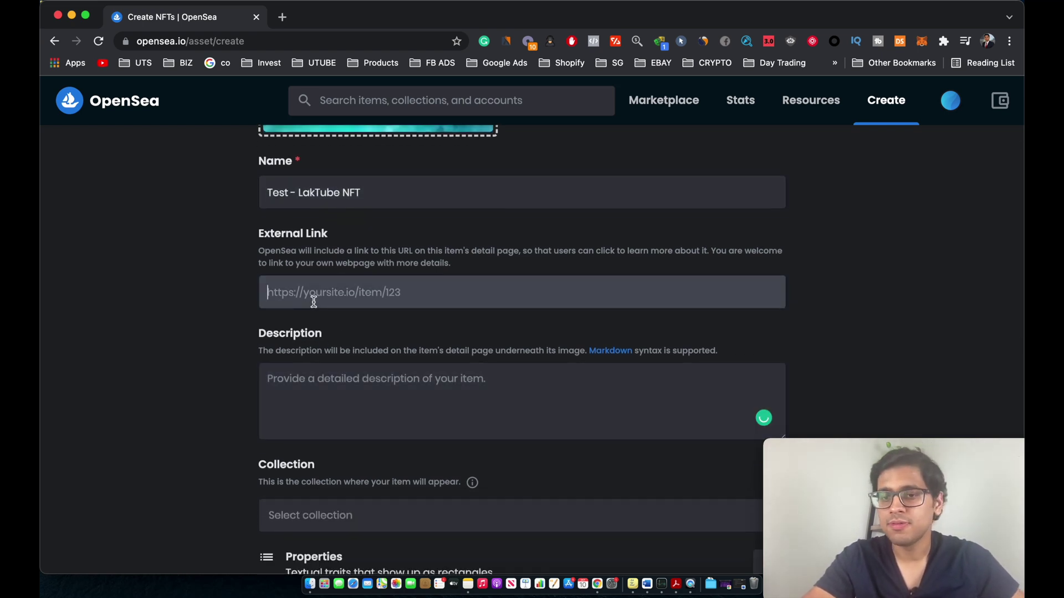
scroll(313, 301, "down", 1)
scroll(313, 301, "down", 2)
left_click(314, 301)
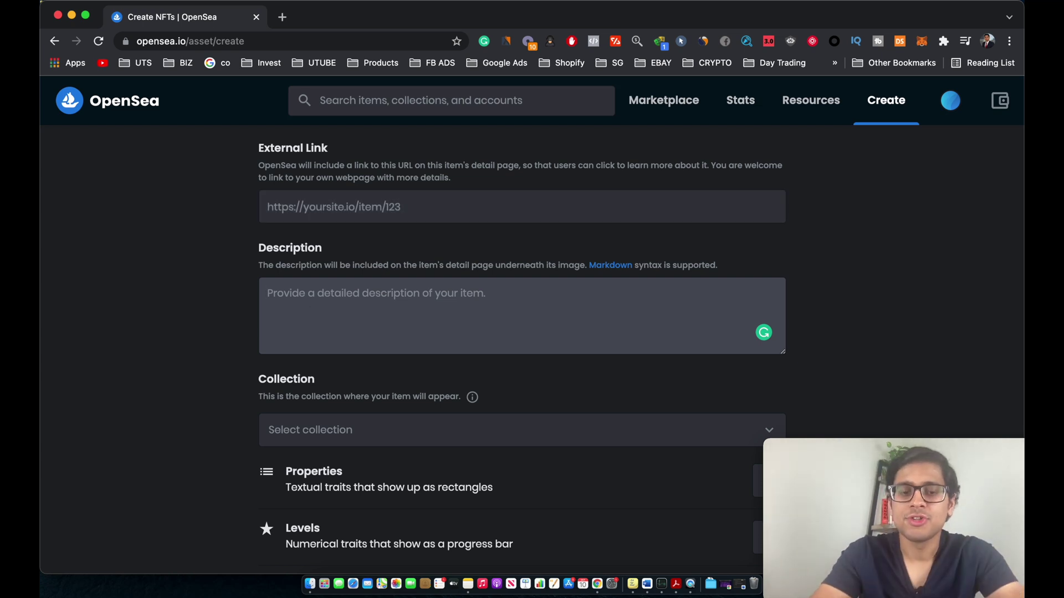
type("Smash")
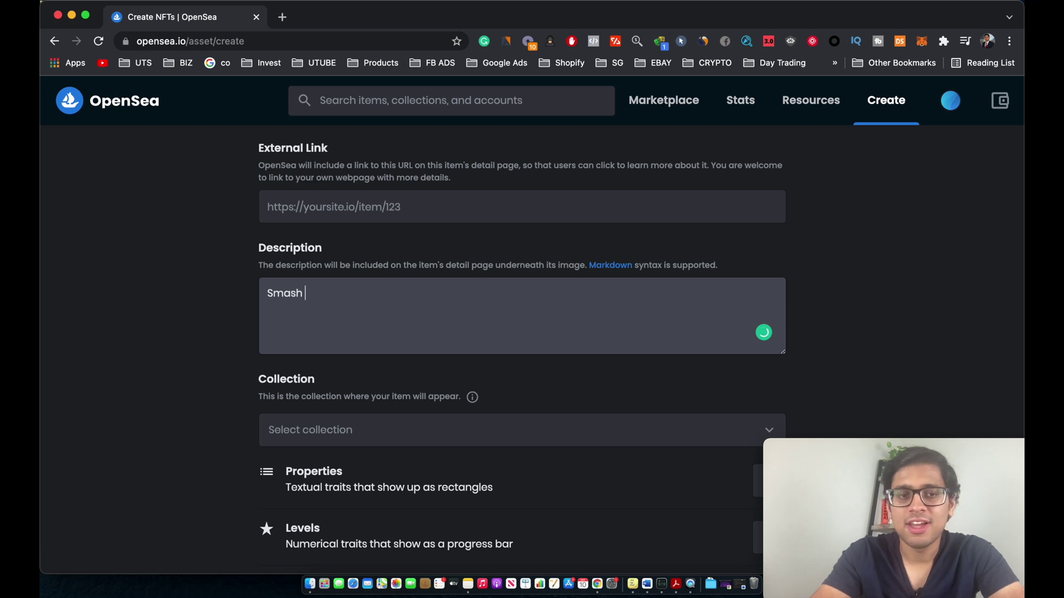
type(" The Like Button")
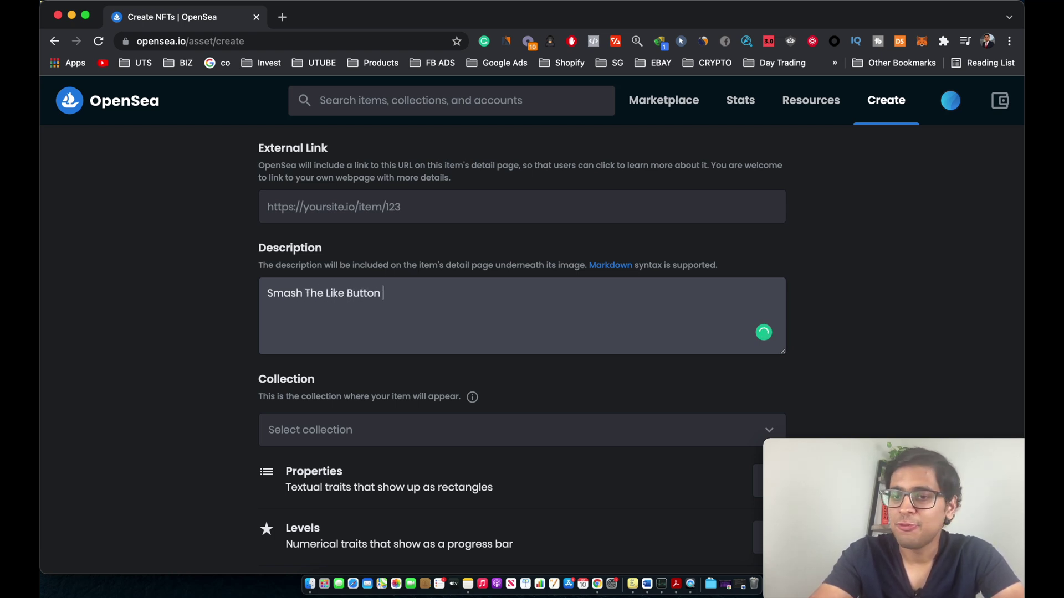
scroll(520, 349, "down", 5)
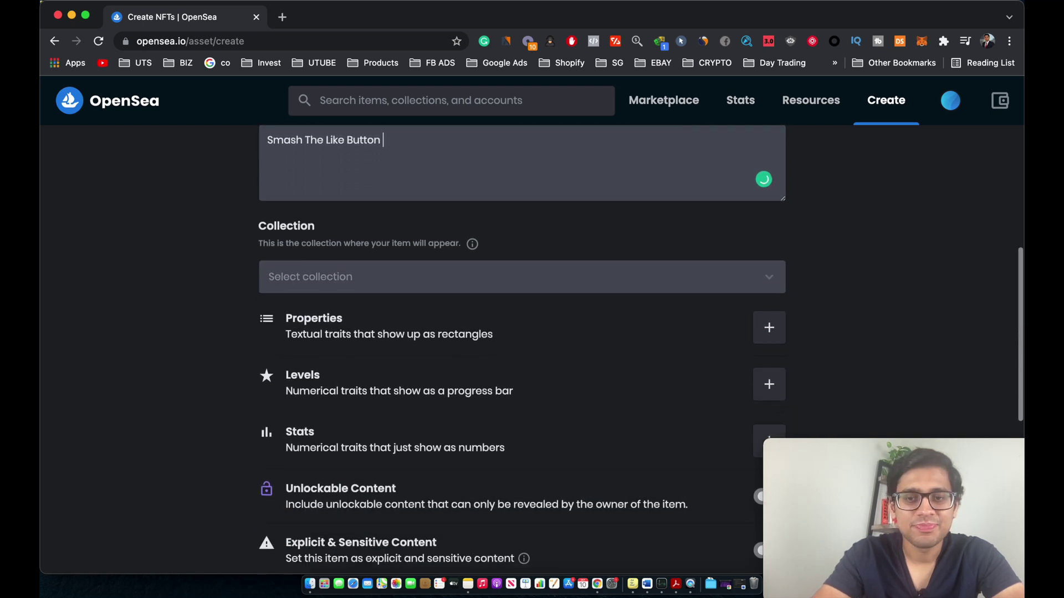
scroll(478, 287, "down", 2)
scroll(478, 286, "up", 1)
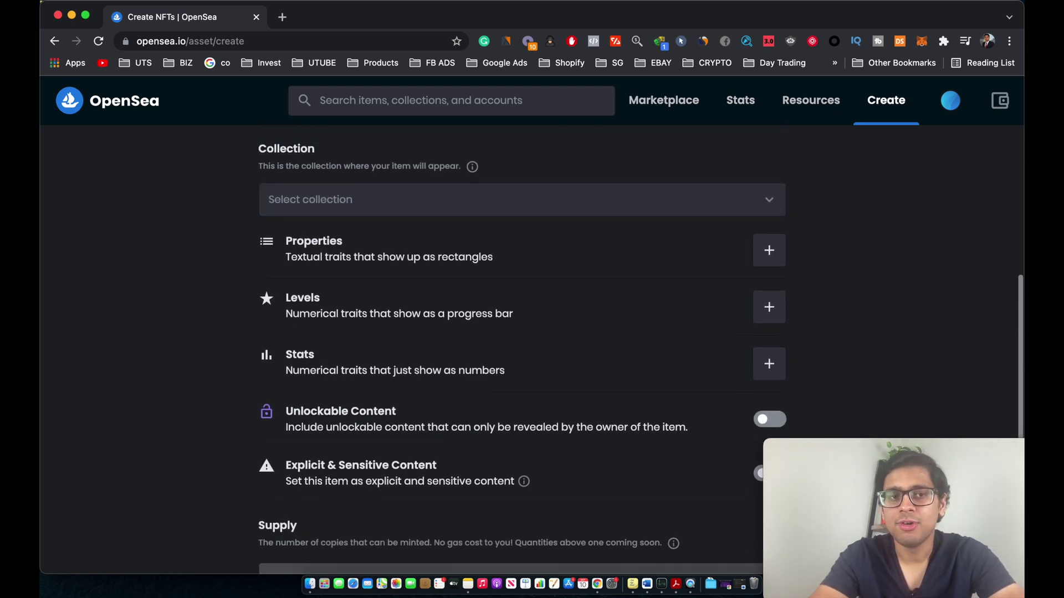
scroll(233, 277, "down", 1)
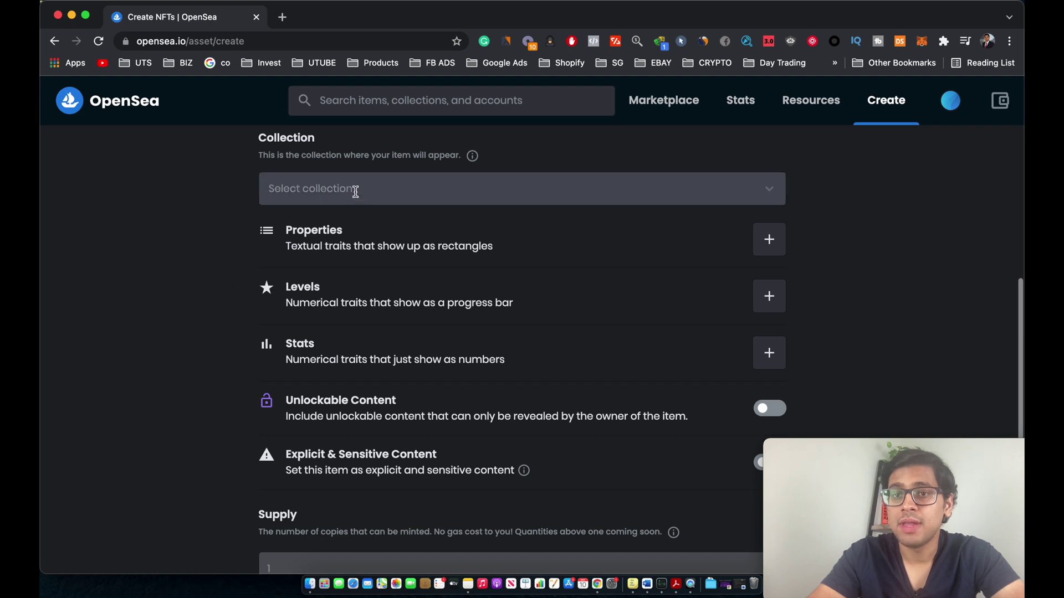
scroll(258, 297, "down", 2)
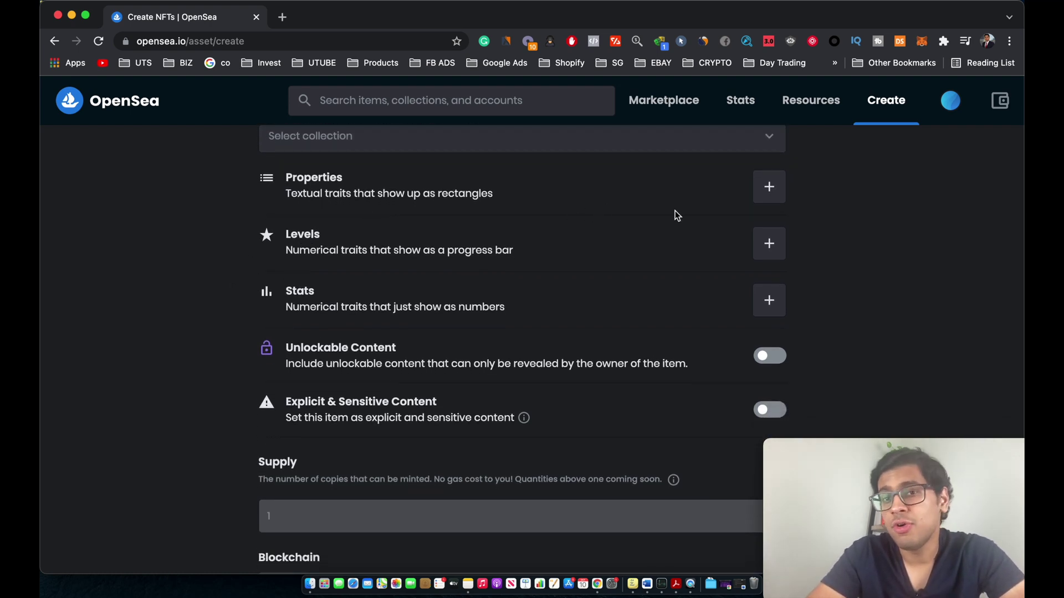
left_click(768, 187)
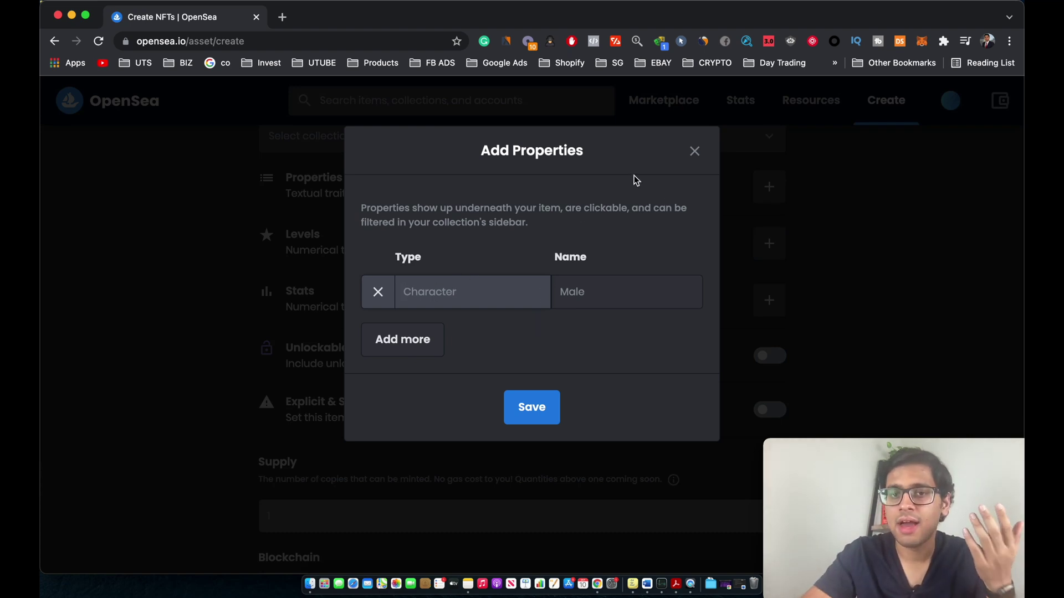
left_click(694, 151)
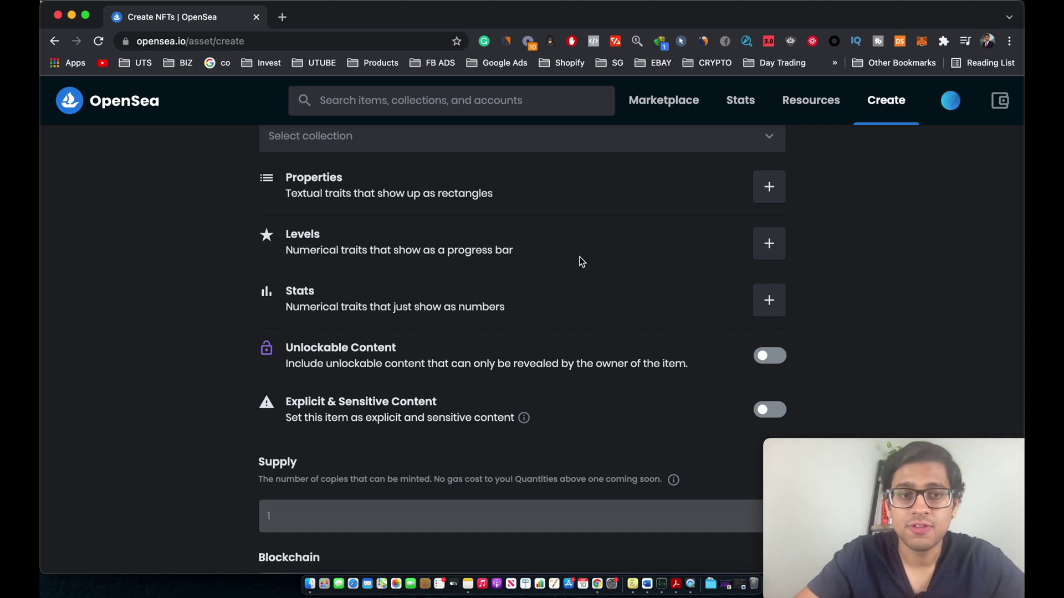
left_click(768, 246)
left_click(699, 158)
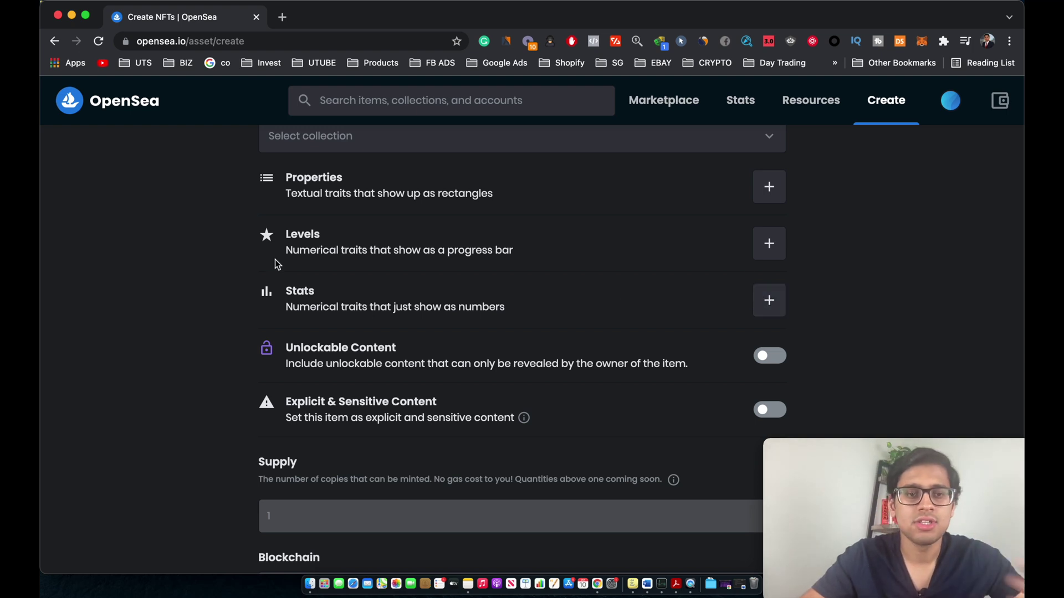
scroll(271, 285, "down", 2)
left_click(459, 310)
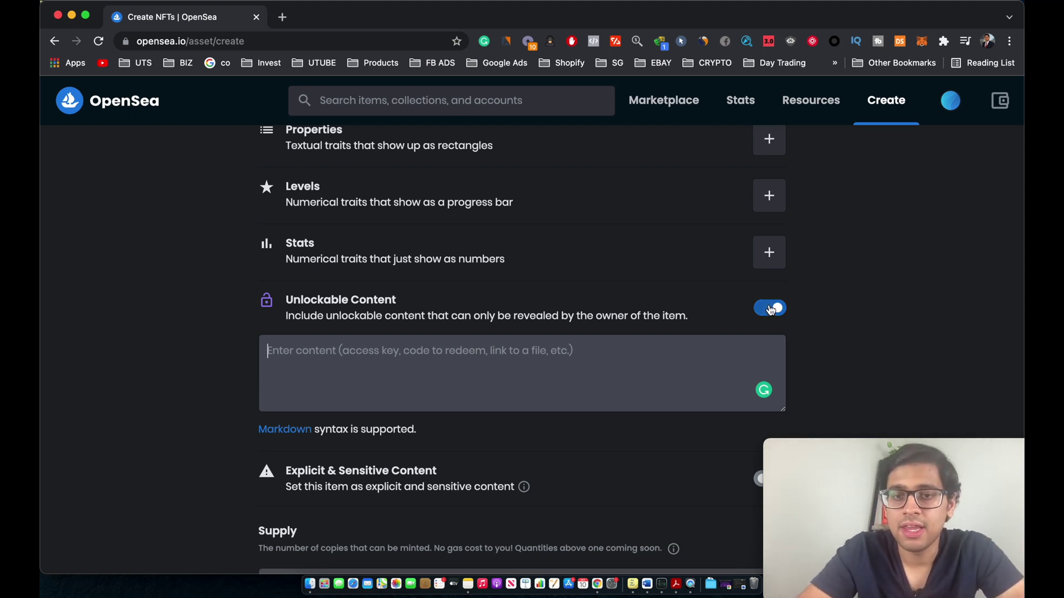
scroll(672, 392, "down", 2)
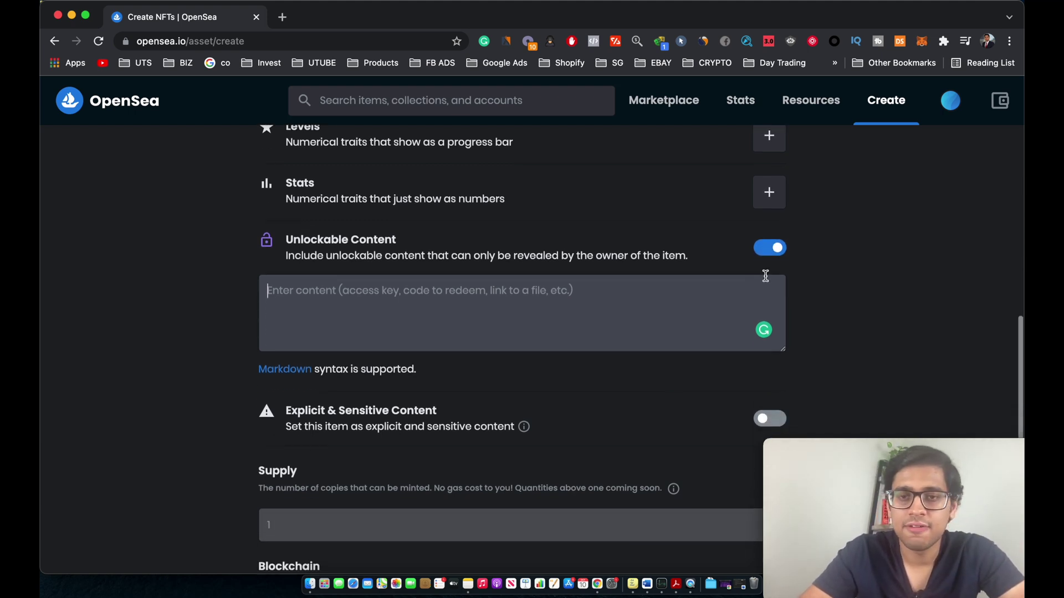
left_click(770, 249)
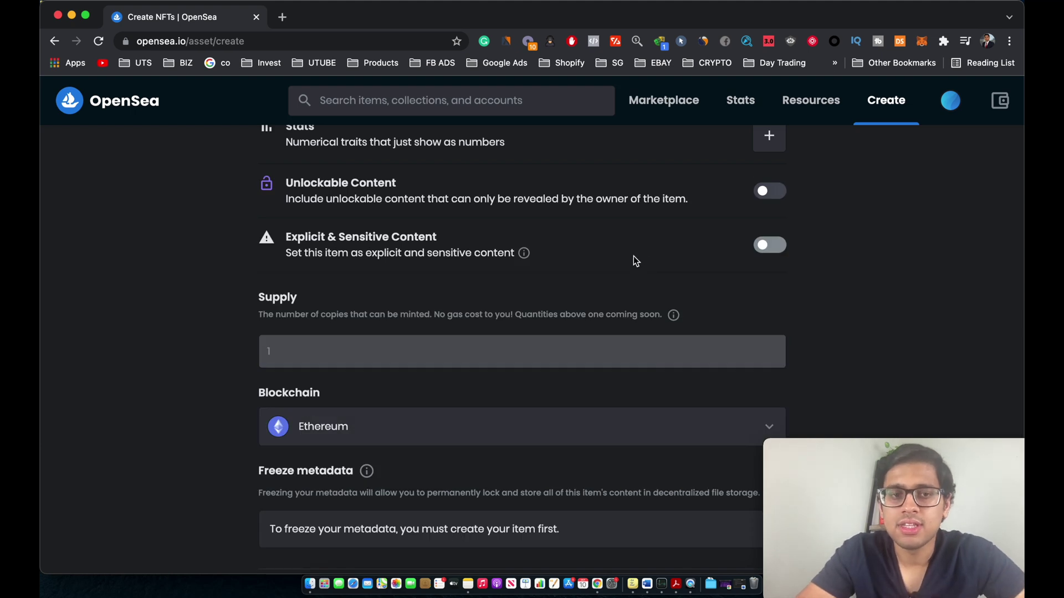
scroll(633, 272, "down", 1)
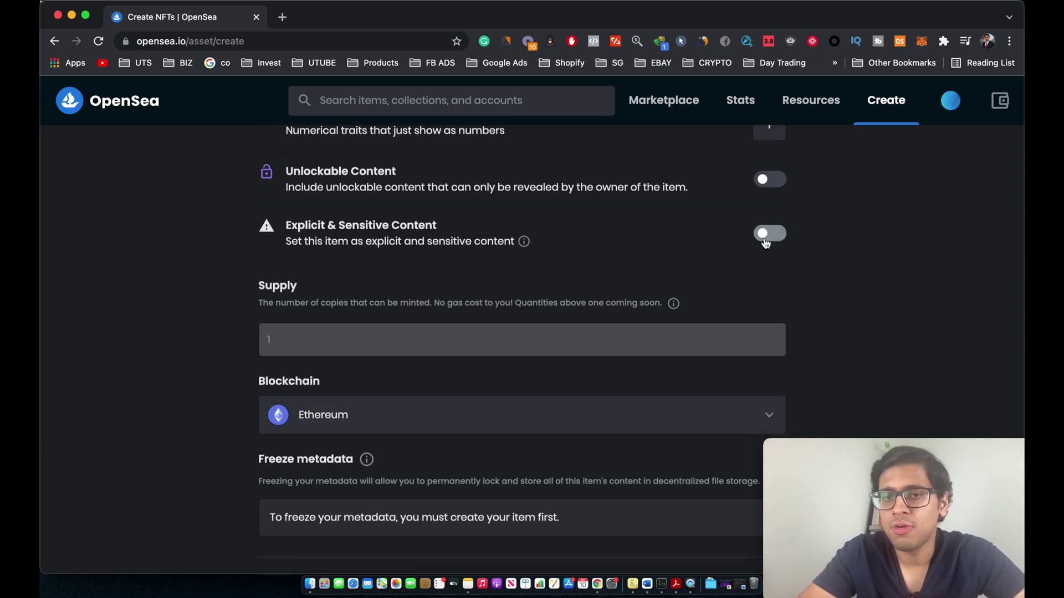
scroll(721, 270, "down", 3)
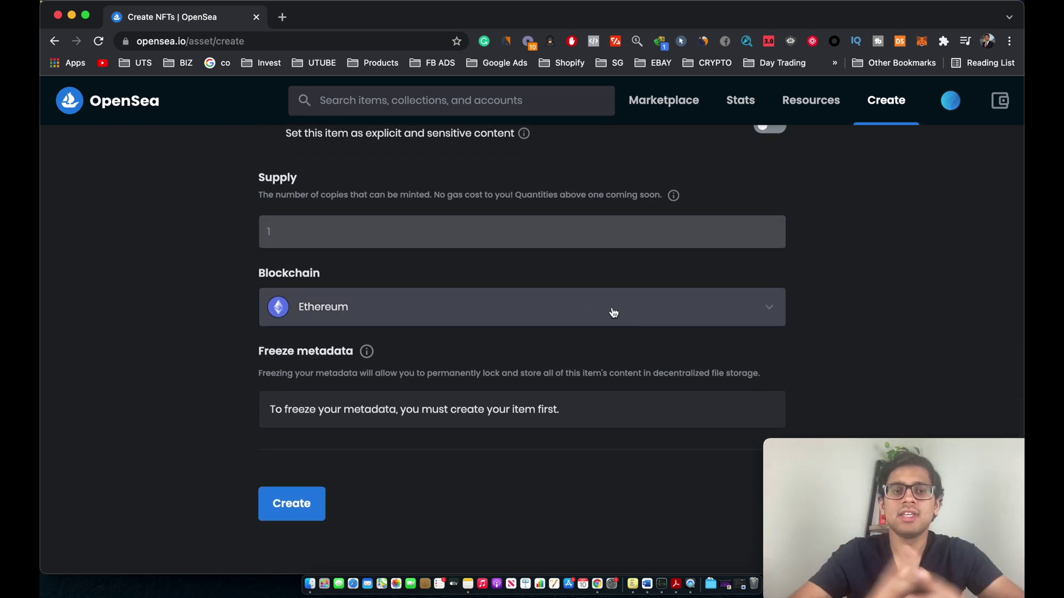
Step: Keep Ethereum as the blockchain and create the Test - LakTube NFT item
left_click(352, 311)
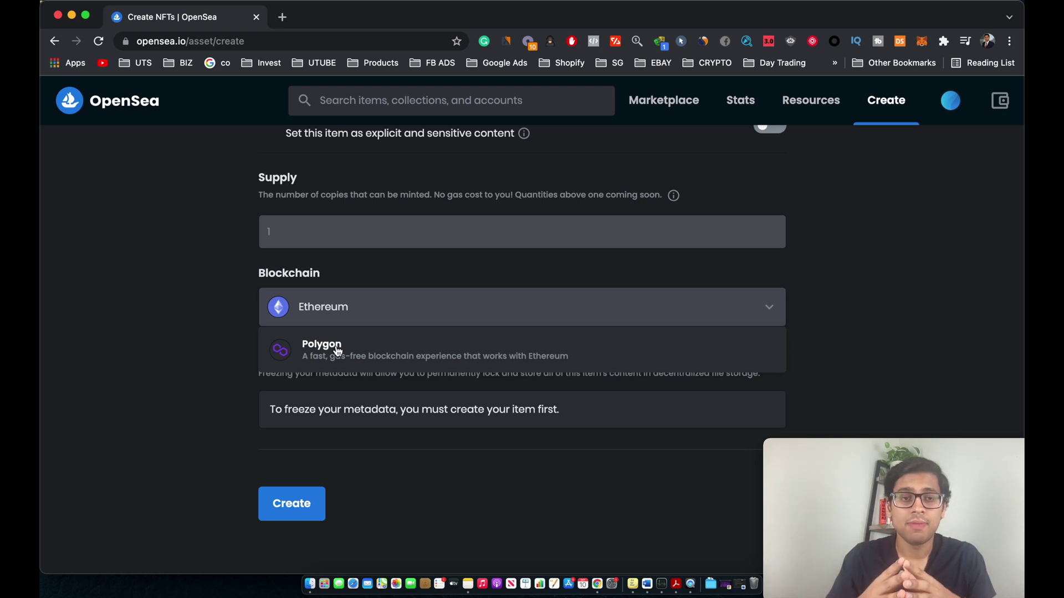
left_click(766, 325)
left_click(724, 309)
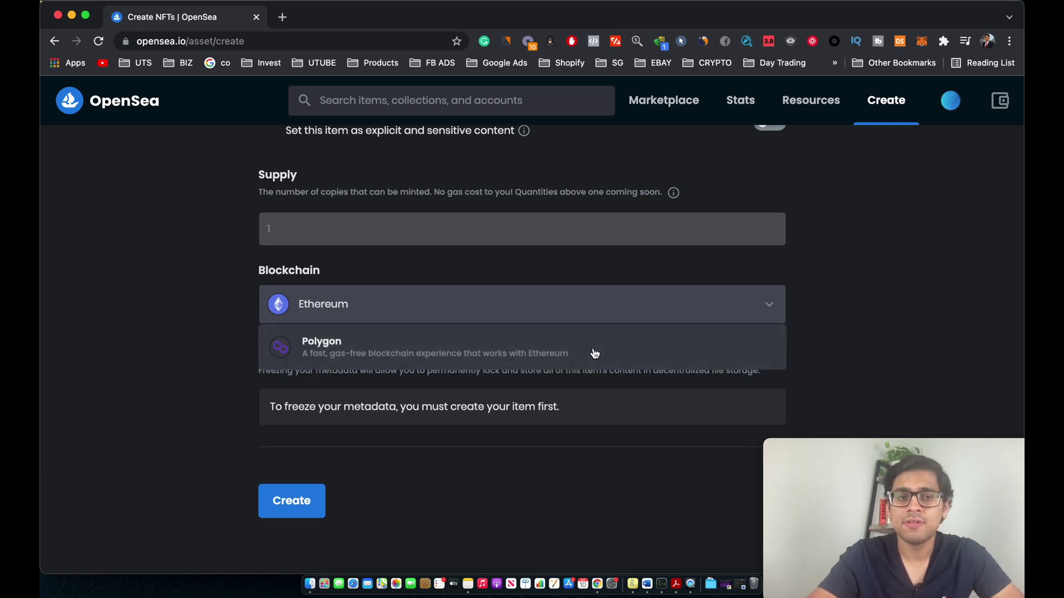
left_click(609, 308)
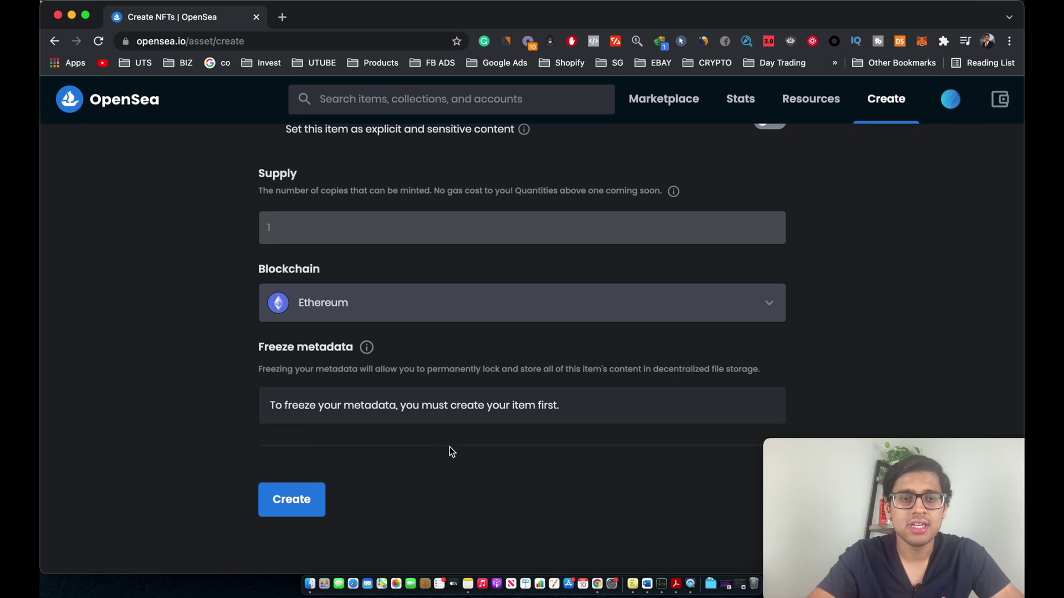
left_click(289, 514)
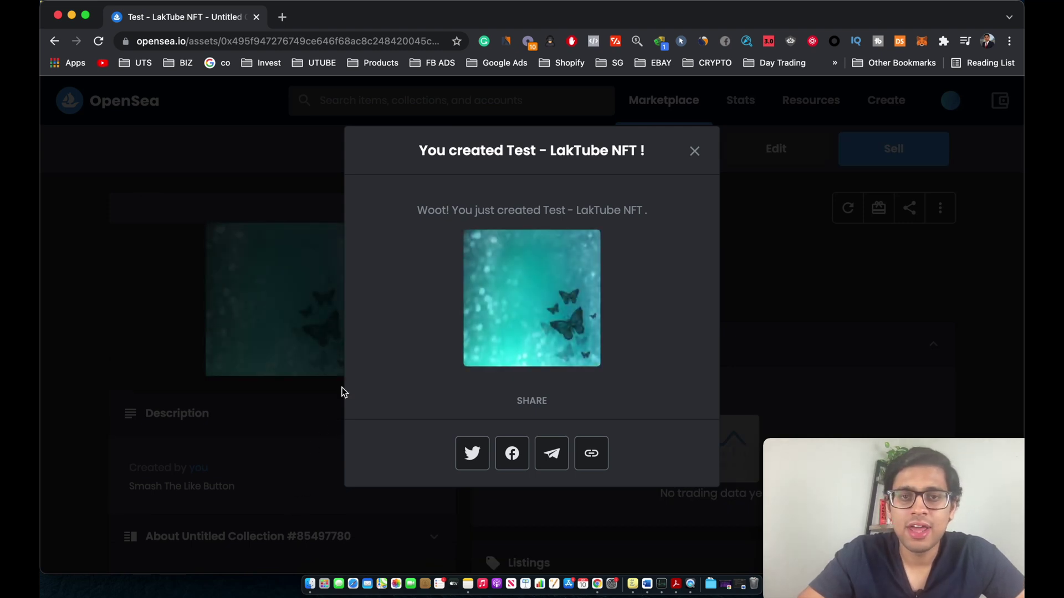
Step: Close the 'You created' confirmation and open the Sell listing for Test - LakTube NFT
left_click_drag(419, 151, 612, 147)
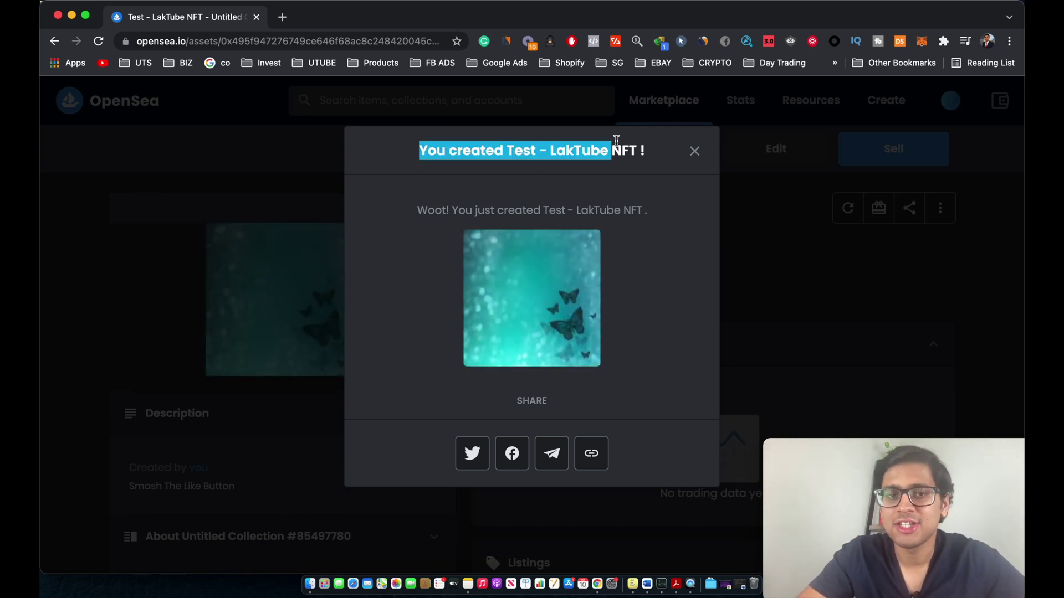
left_click(694, 152)
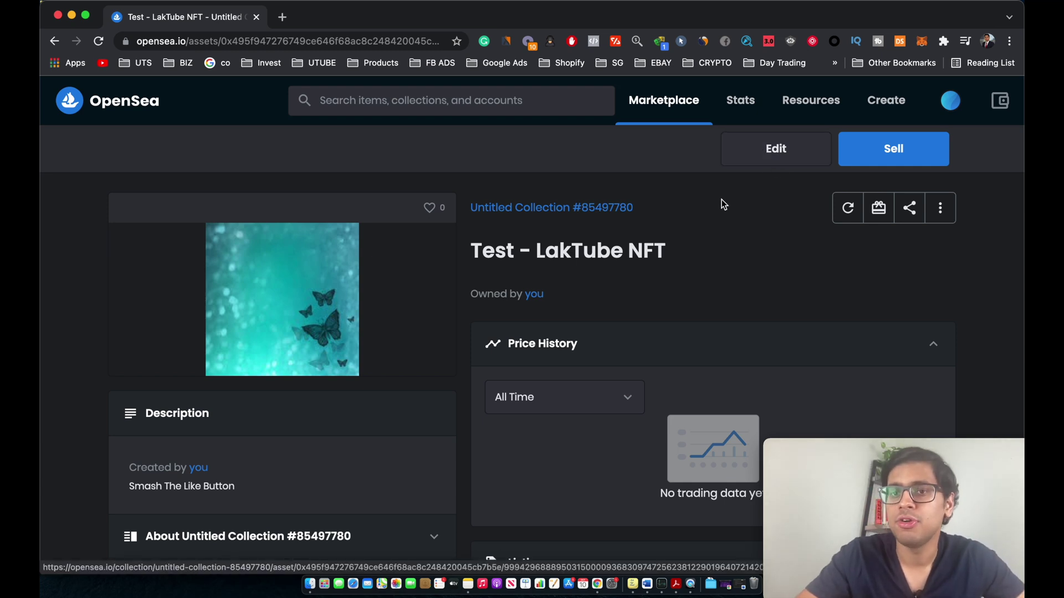
left_click(883, 149)
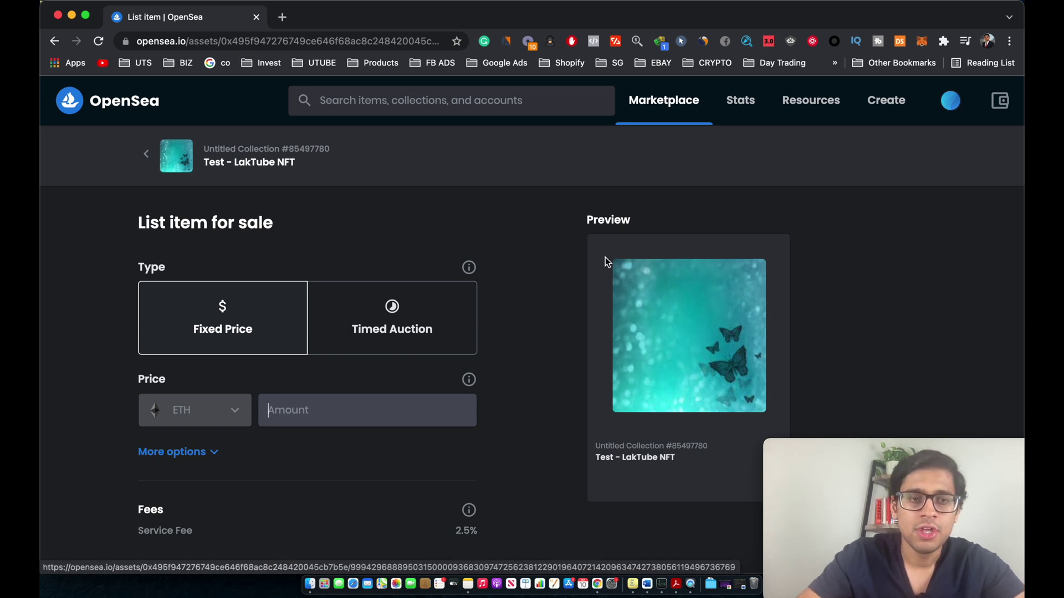
Step: Switch the listing type to Timed Auction
scroll(605, 257, "down", 3)
scroll(605, 257, "up", 1)
scroll(302, 258, "up", 1)
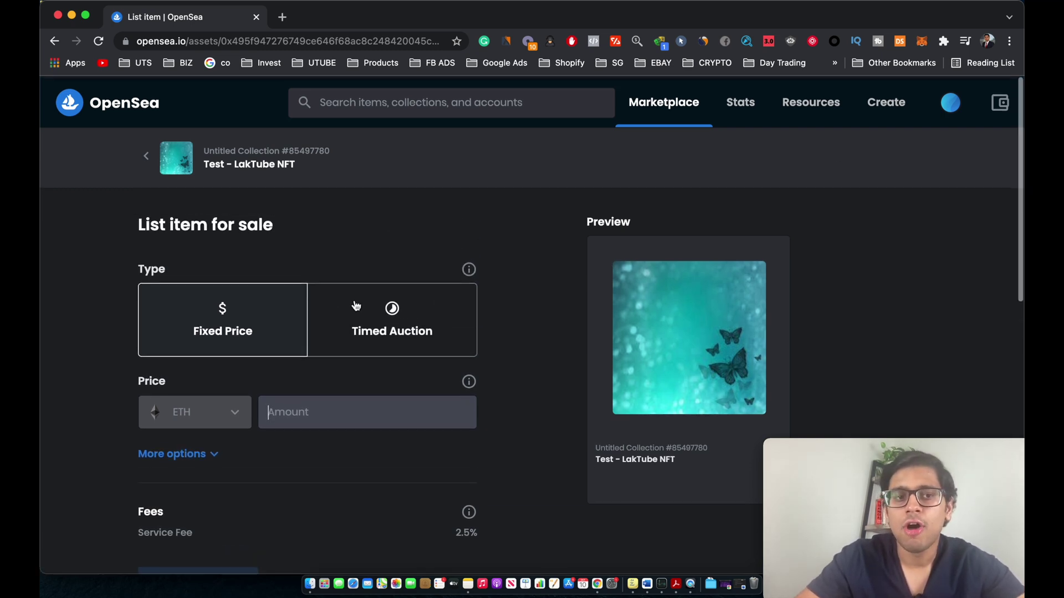
left_click(417, 329)
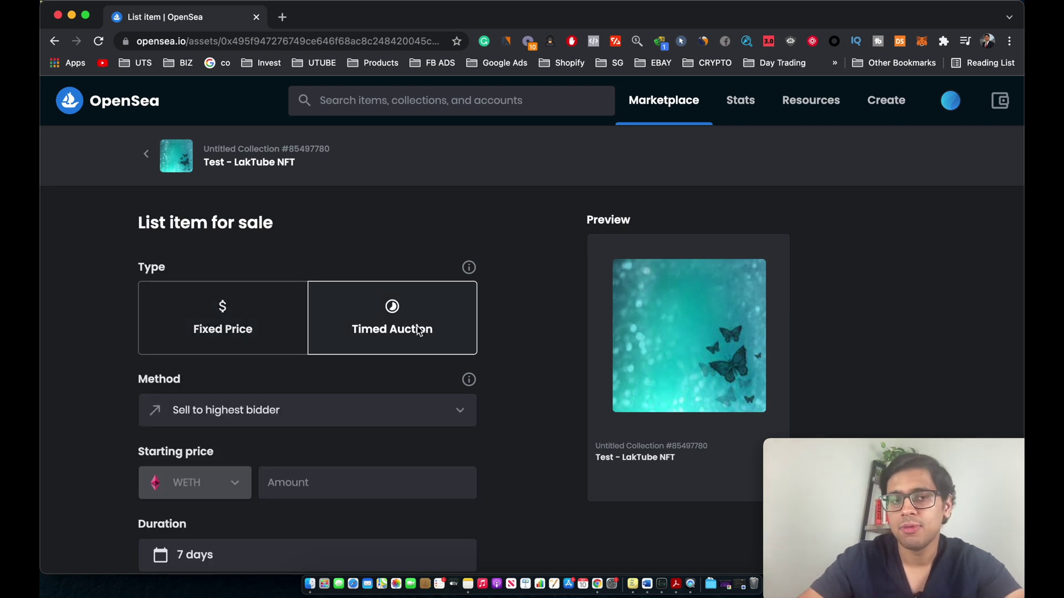
scroll(418, 357, "down", 1)
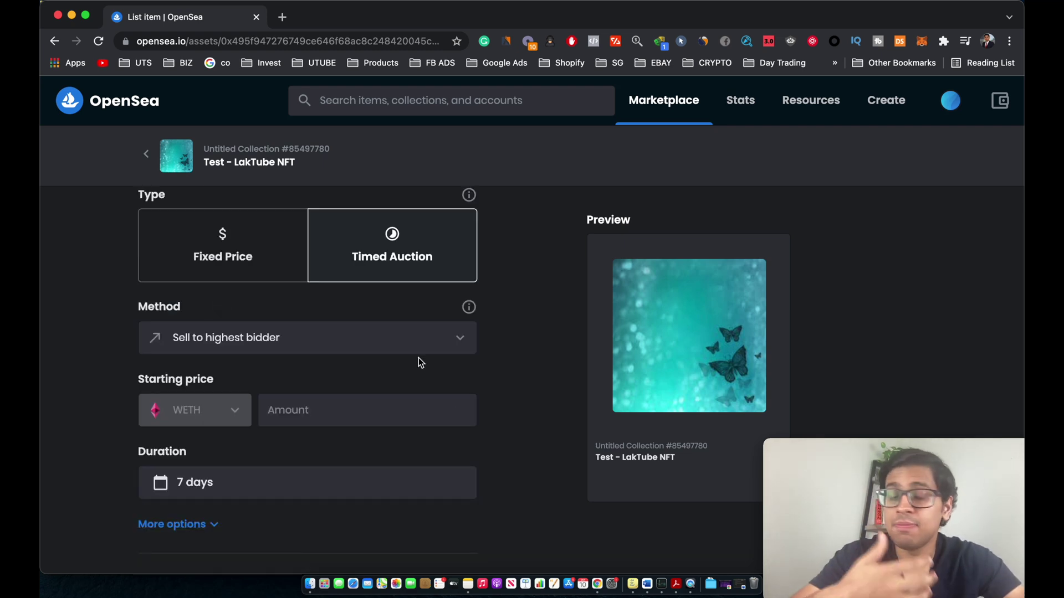
scroll(420, 362, "down", 1)
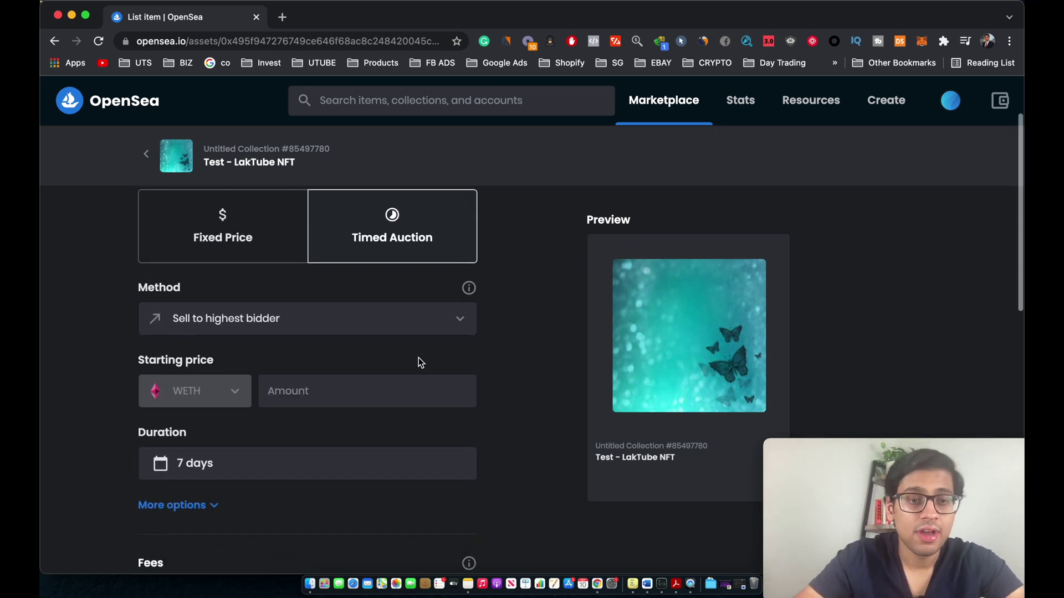
Step: Keep the Sell to highest bidder method with a 0.5 WETH starting price
left_click(326, 320)
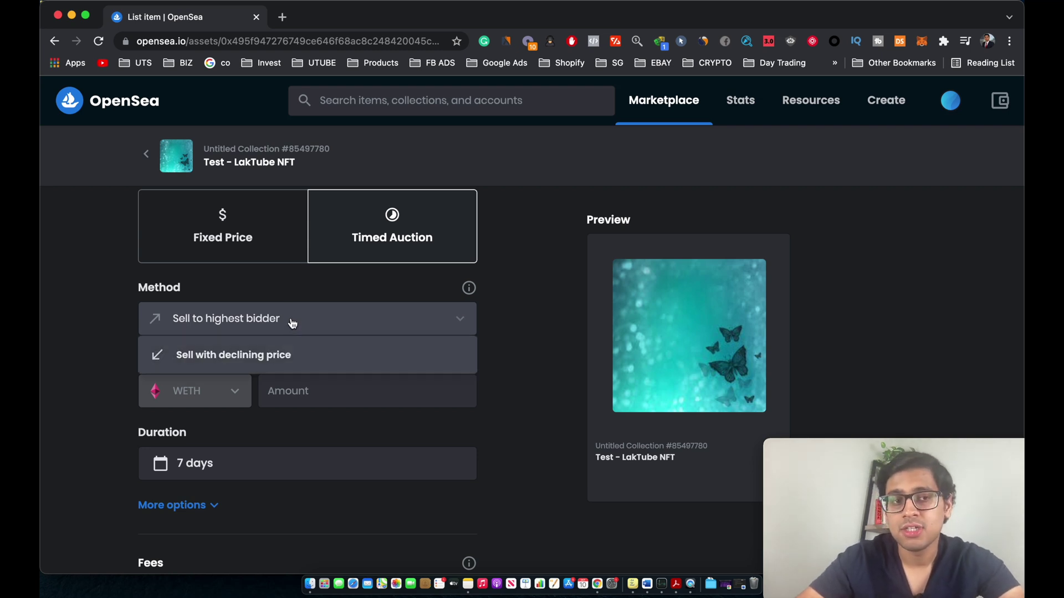
left_click(241, 320)
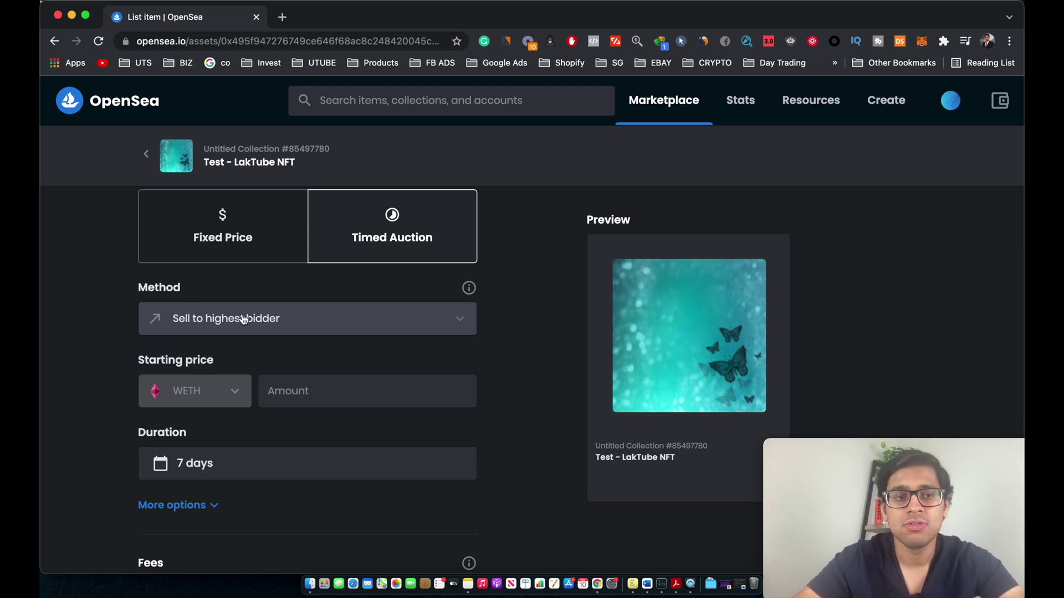
left_click(288, 390)
type("0.5")
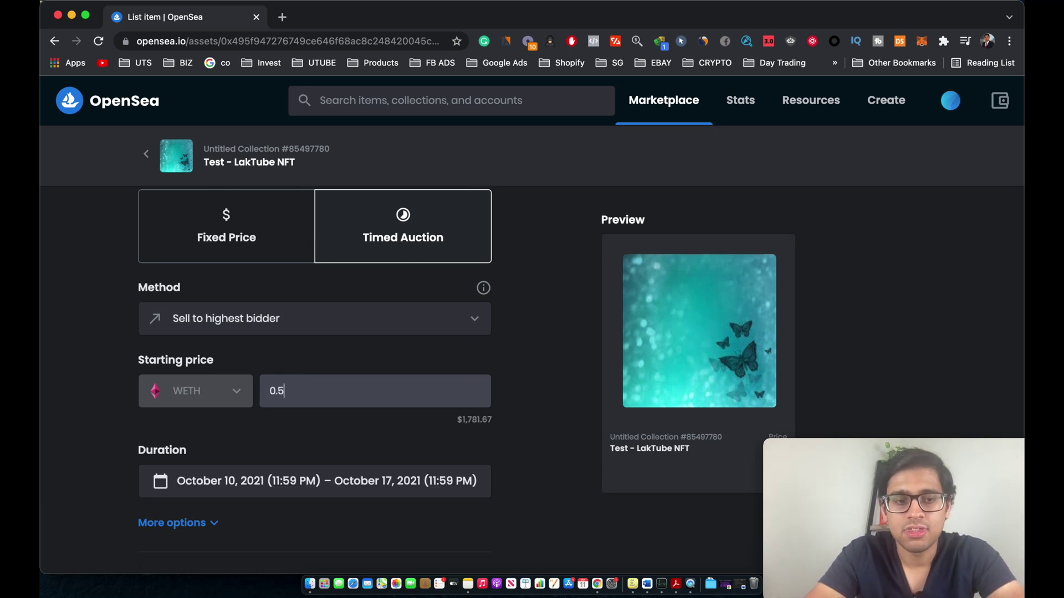
scroll(336, 382, "down", 2)
scroll(388, 397, "up", 1)
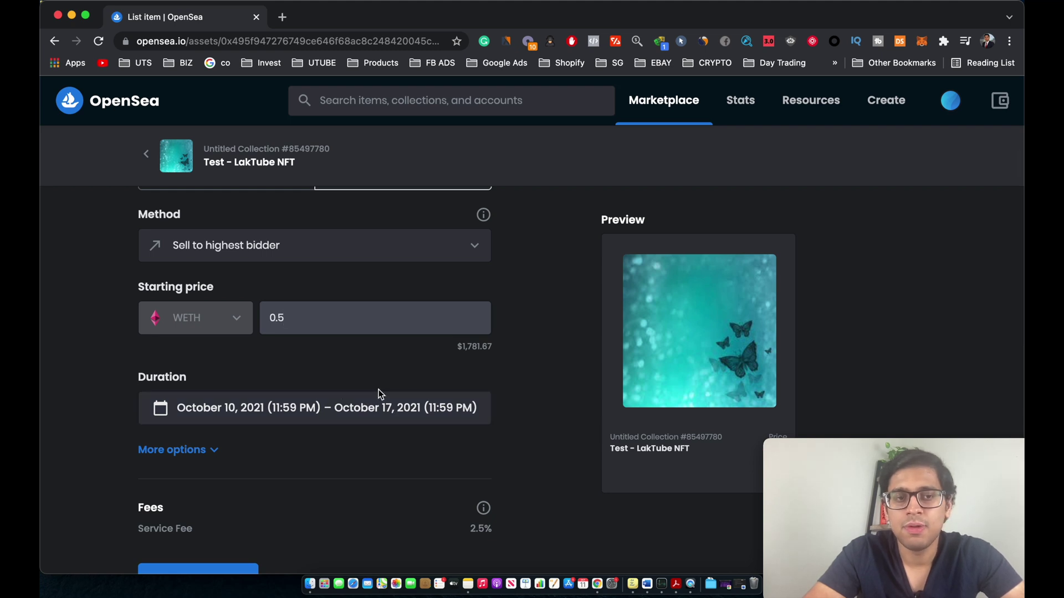
scroll(378, 390, "up", 2)
Step: Switch back to a Fixed Price sale at 0.5 ETH and complete the listing
left_click(255, 234)
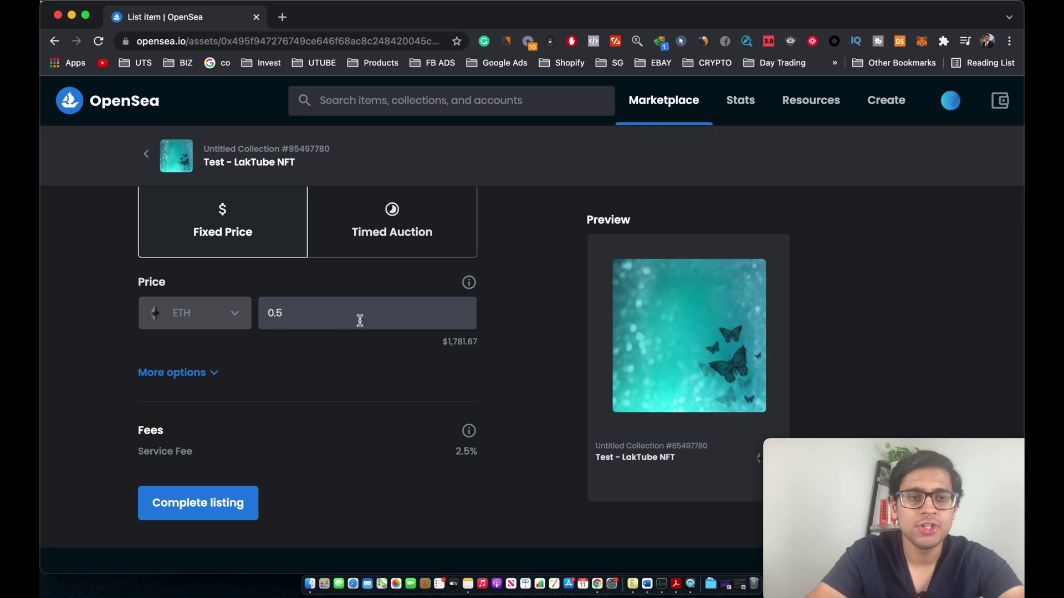
scroll(291, 376, "up", 1)
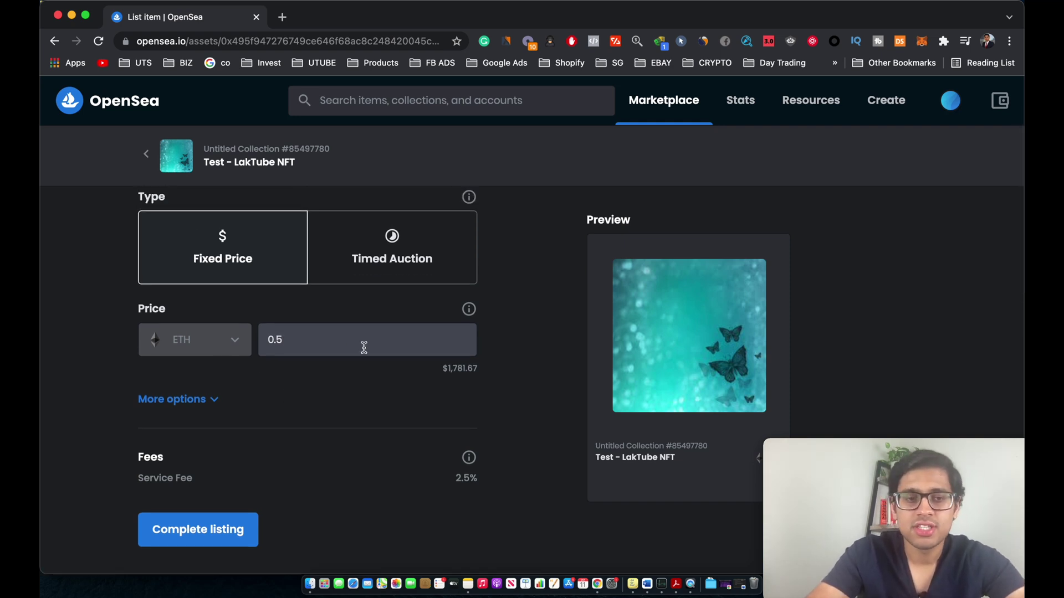
scroll(363, 348, "down", 3)
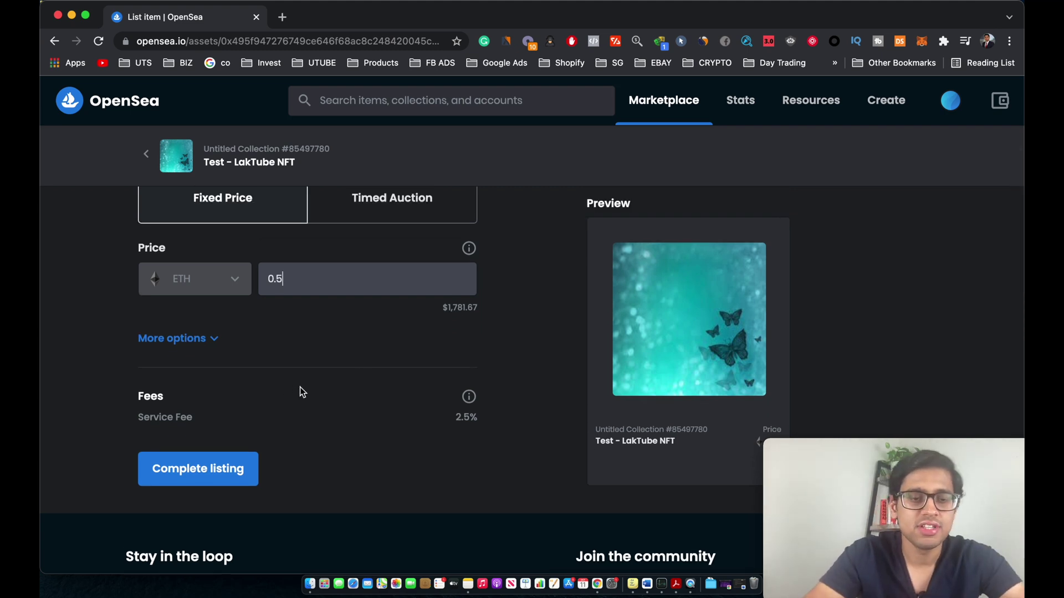
scroll(300, 387, "down", 2)
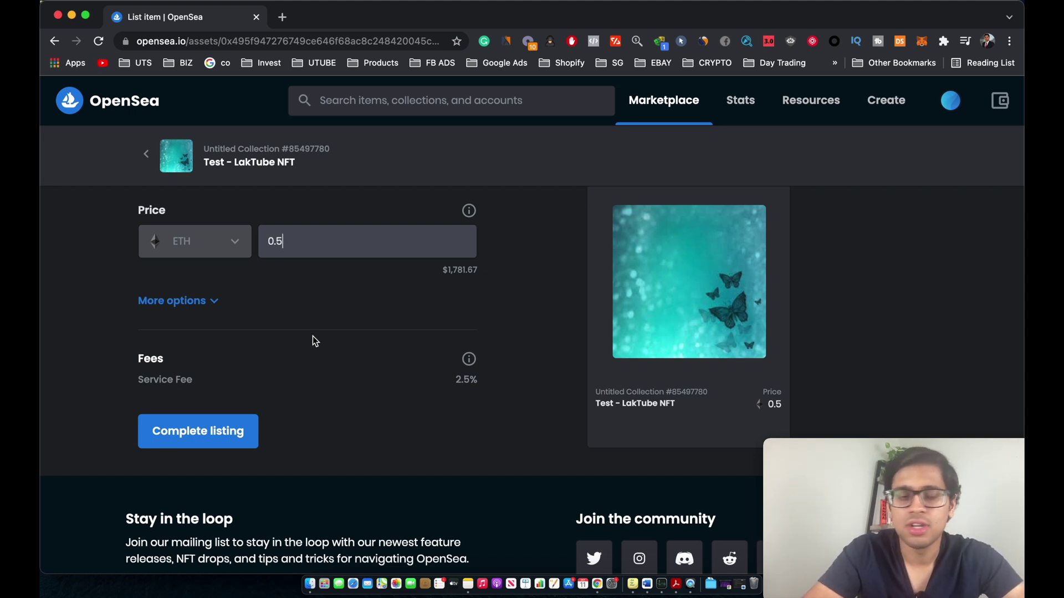
scroll(274, 374, "up", 1)
left_click(214, 448)
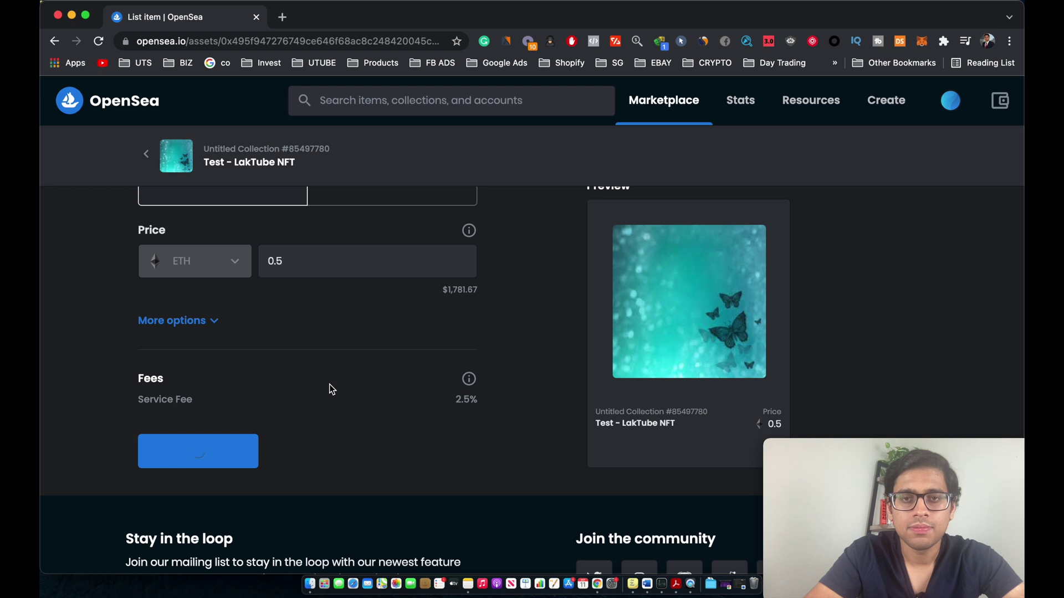